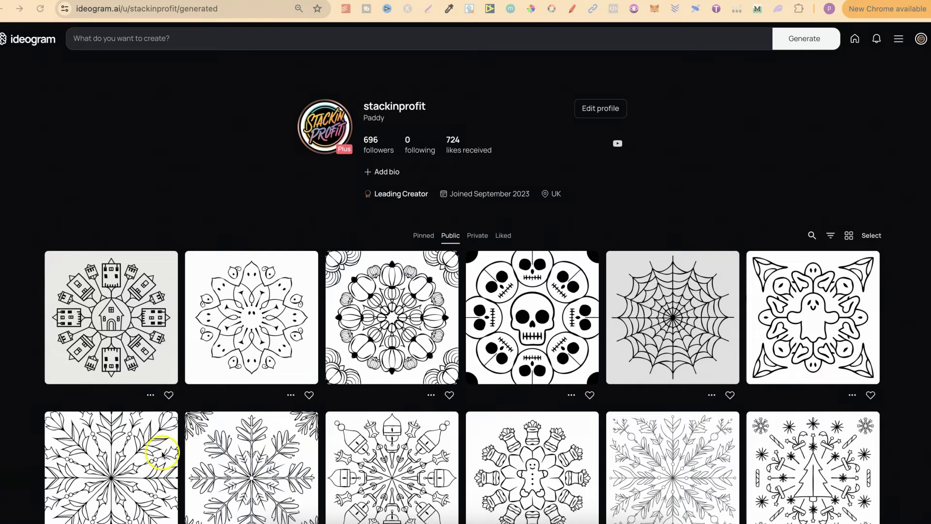
Step: Scroll the Public gallery down to the orchid, hibiscus and tulip mandala rows
{"action": "scroll", "coordinate": [886, 172], "scroll_direction": "down", "scroll_amount": 1}
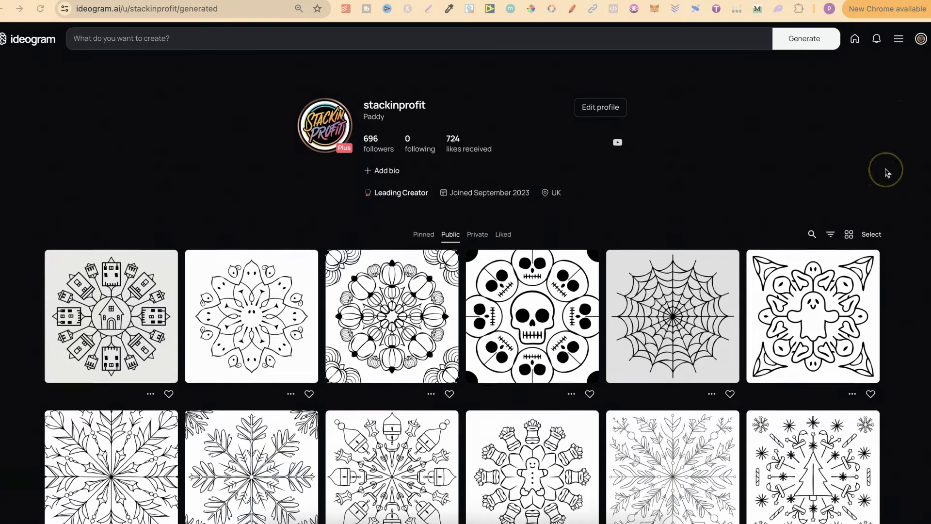
{"action": "scroll", "coordinate": [886, 172], "scroll_direction": "down", "scroll_amount": 7}
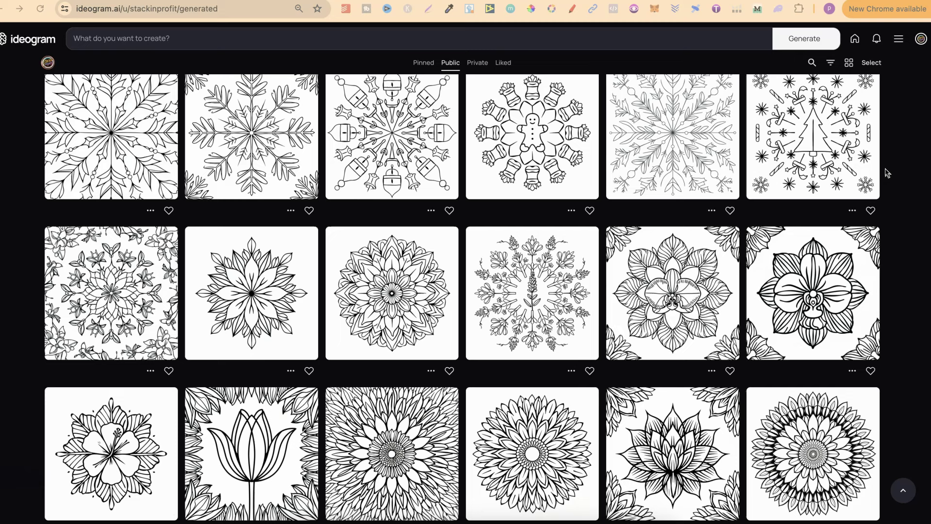
{"action": "scroll", "coordinate": [887, 172], "scroll_direction": "down", "scroll_amount": 3}
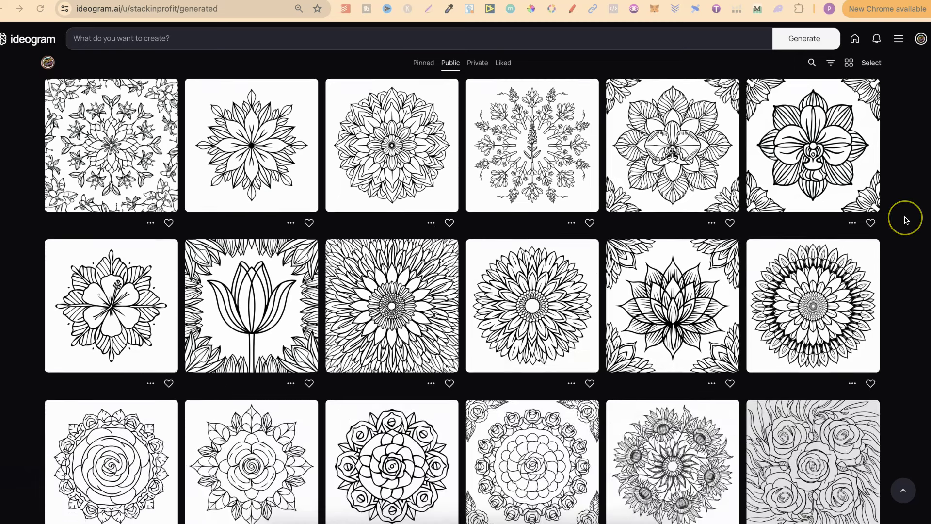
{"action": "scroll", "coordinate": [906, 220], "scroll_direction": "down", "scroll_amount": 8}
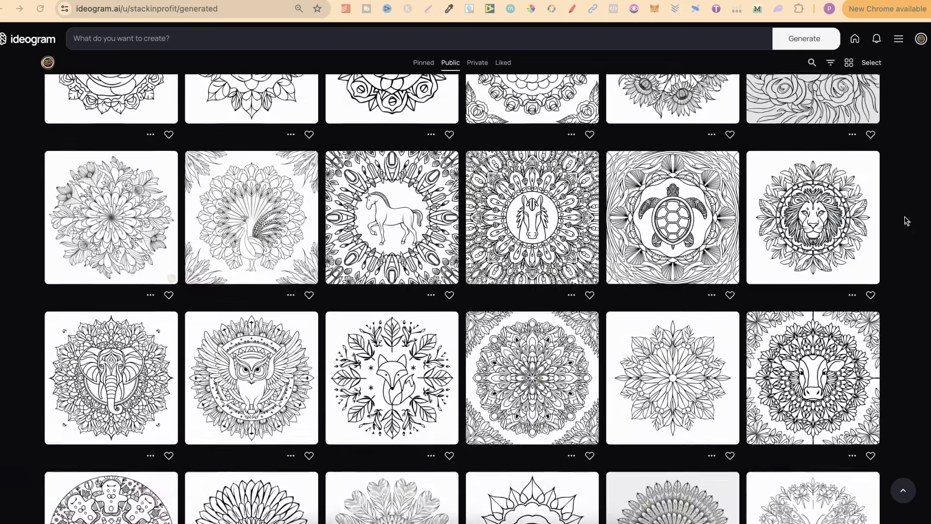
{"action": "scroll", "coordinate": [906, 220], "scroll_direction": "down", "scroll_amount": 8}
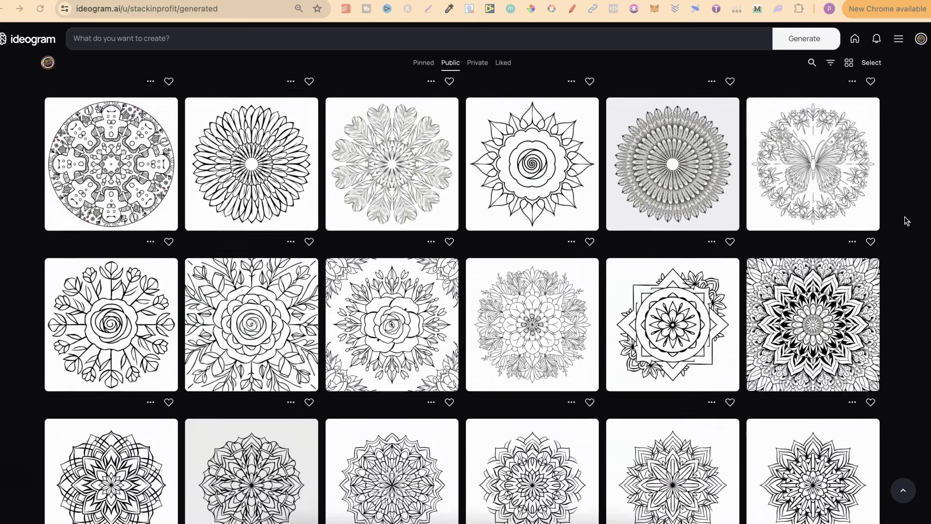
{"action": "scroll", "coordinate": [906, 220], "scroll_direction": "down", "scroll_amount": 4}
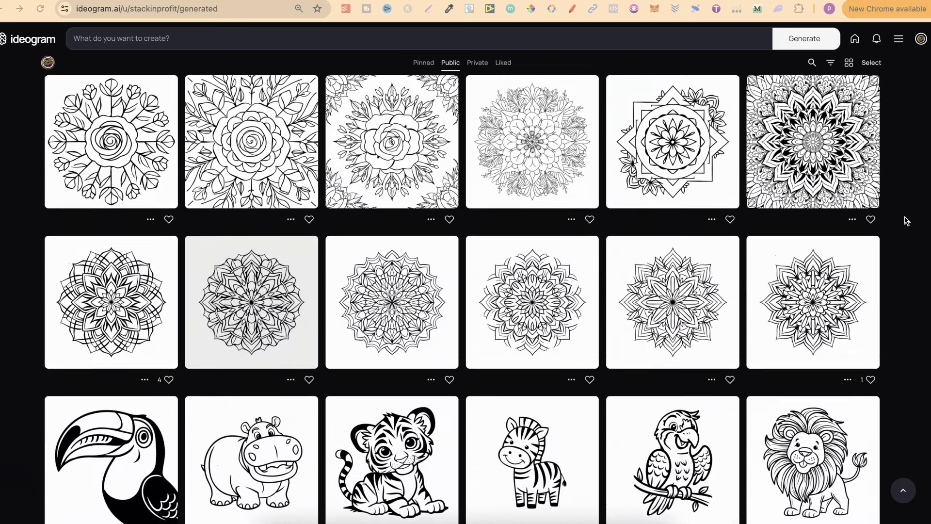
{"action": "scroll", "coordinate": [906, 220], "scroll_direction": "up", "scroll_amount": 20}
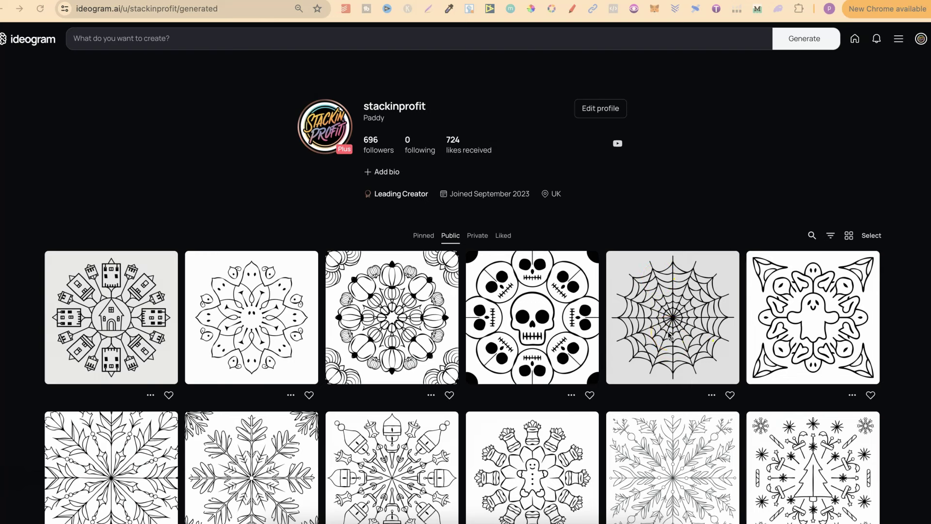
{"action": "scroll", "coordinate": [917, 348], "scroll_direction": "down", "scroll_amount": 4}
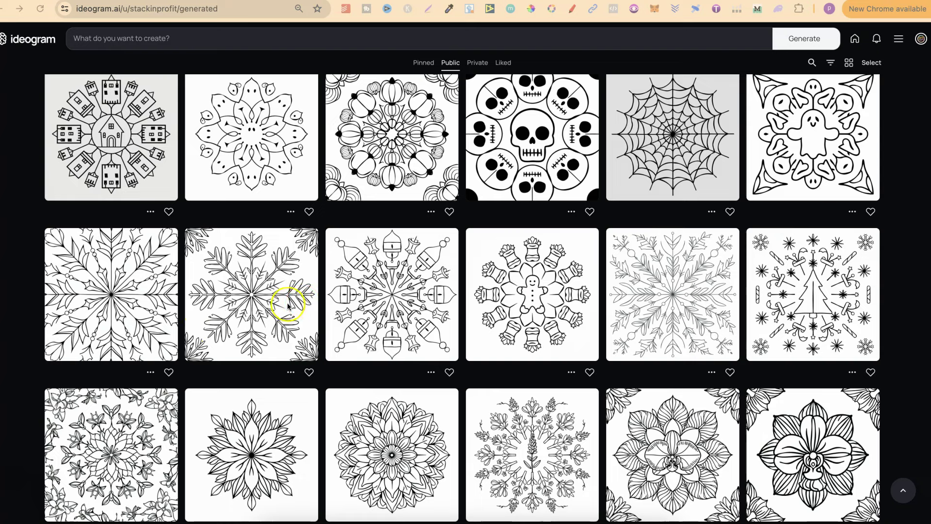
{"action": "scroll", "coordinate": [922, 426], "scroll_direction": "down", "scroll_amount": 5}
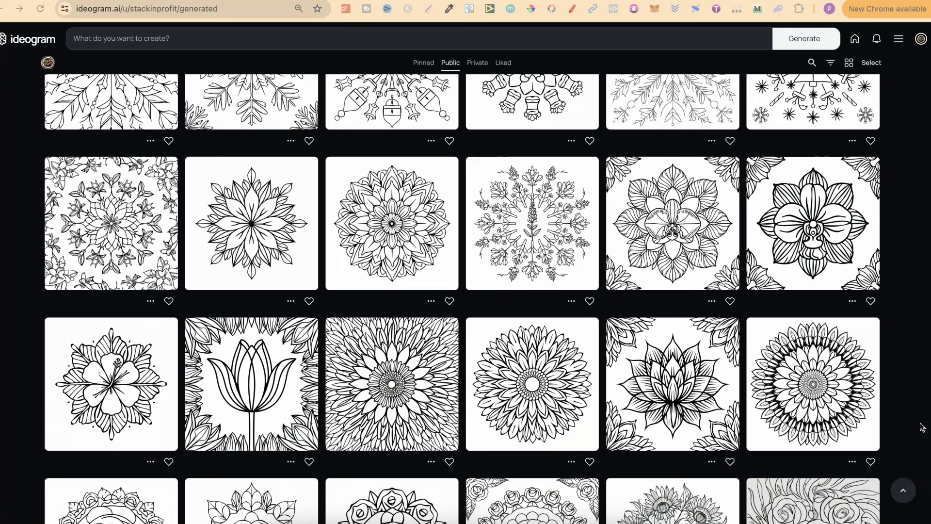
{"action": "scroll", "coordinate": [922, 426], "scroll_direction": "down", "scroll_amount": 1}
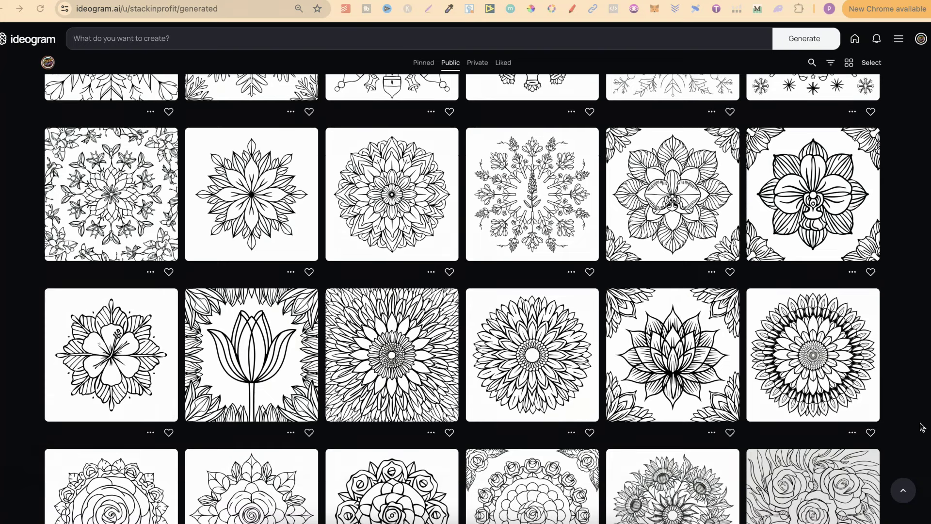
Step: Open the orchid mandala's image page and select its full prompt text
{"action": "left_click", "coordinate": [815, 196]}
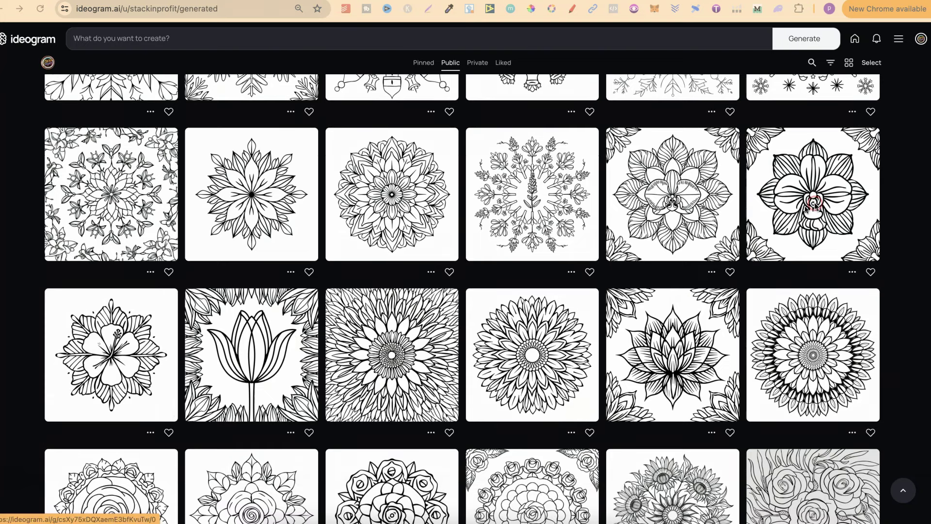
{"action": "right_click", "coordinate": [798, 200]}
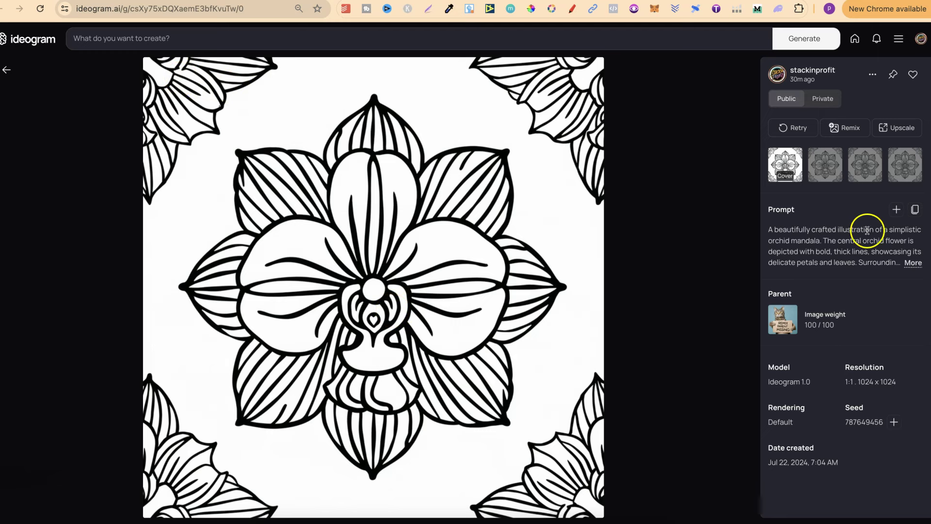
{"action": "left_click", "coordinate": [912, 264]}
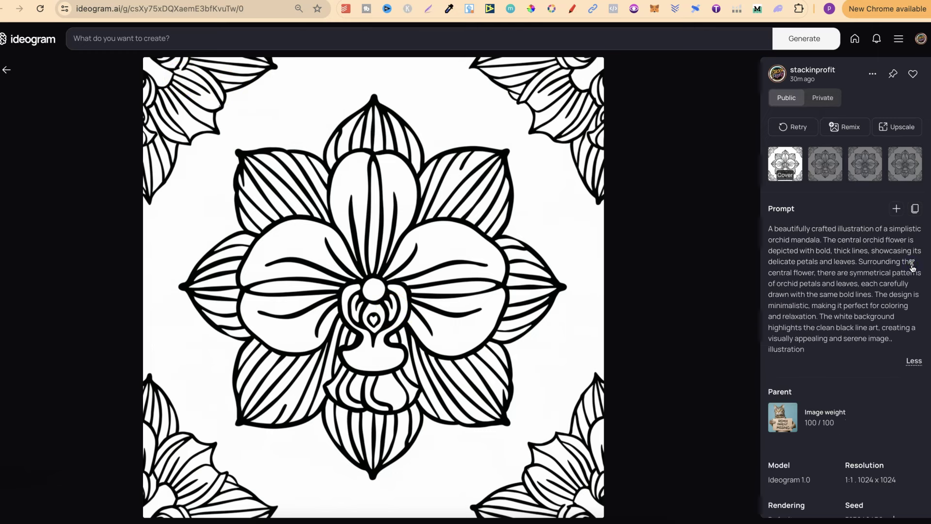
{"action": "left_click_drag", "start_coordinate": [805, 350], "coordinate": [764, 231]}
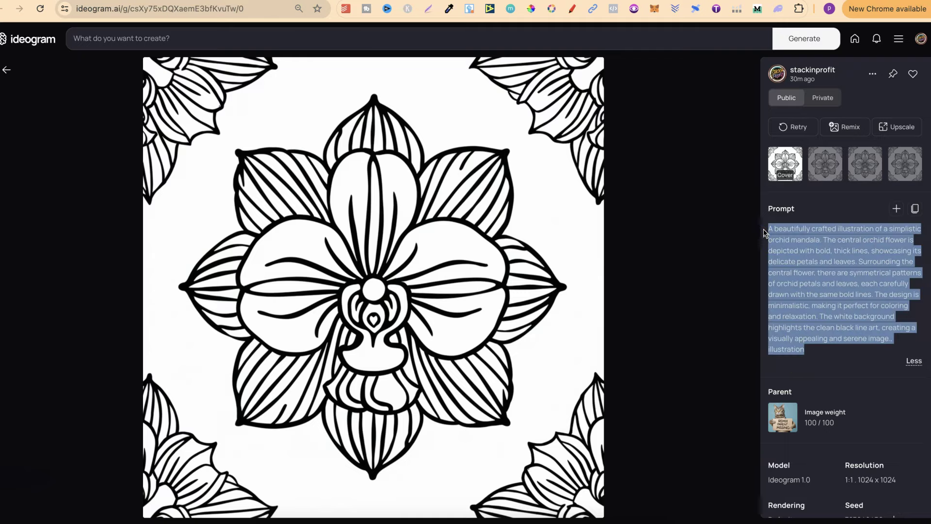
Step: Open the hibiscus mandala in a new tab and reveal its full prompt
{"action": "left_click", "coordinate": [9, 76]}
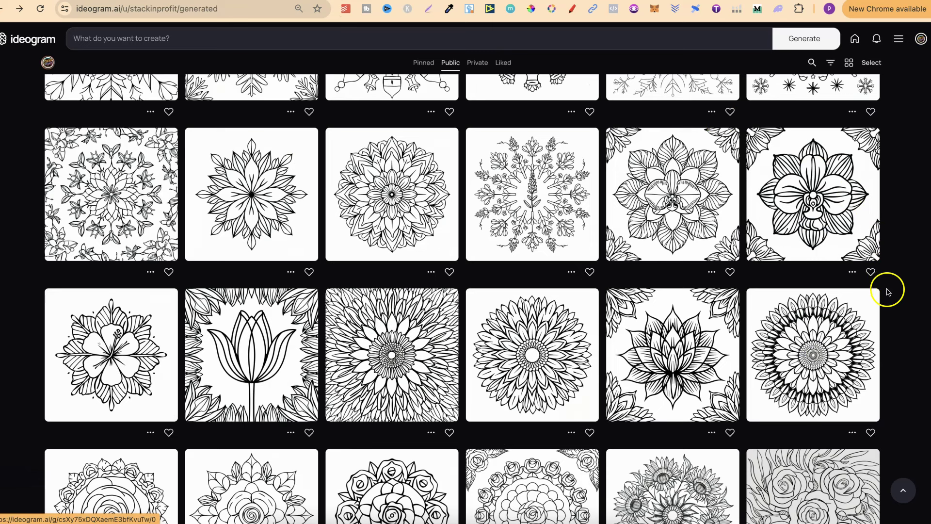
{"action": "scroll", "coordinate": [888, 292], "scroll_direction": "down", "scroll_amount": 2}
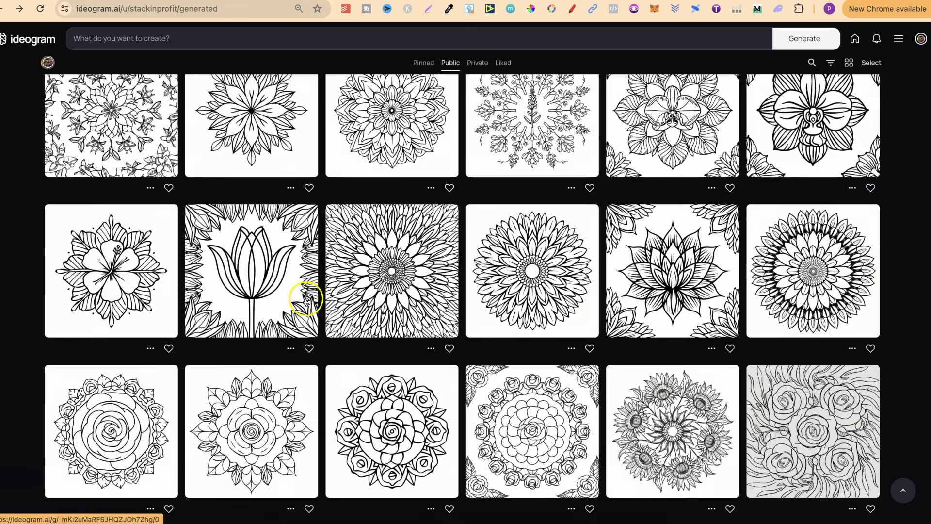
{"action": "right_click", "coordinate": [113, 258]}
{"action": "left_click", "coordinate": [141, 269]}
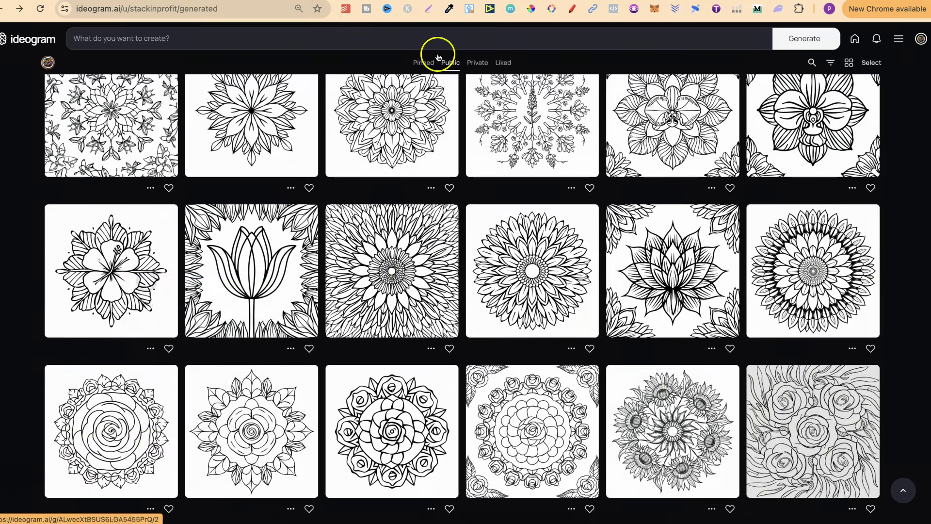
{"action": "left_click", "coordinate": [490, 2]}
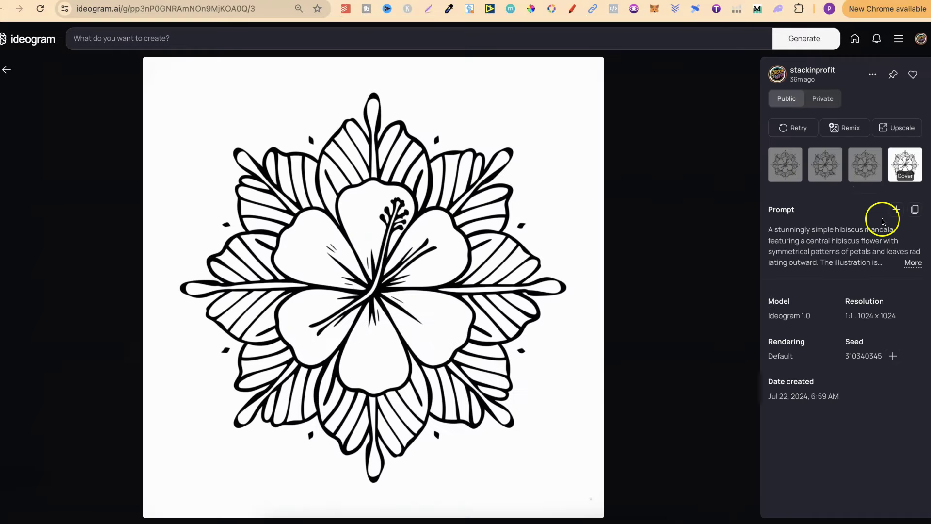
{"action": "left_click", "coordinate": [912, 262]}
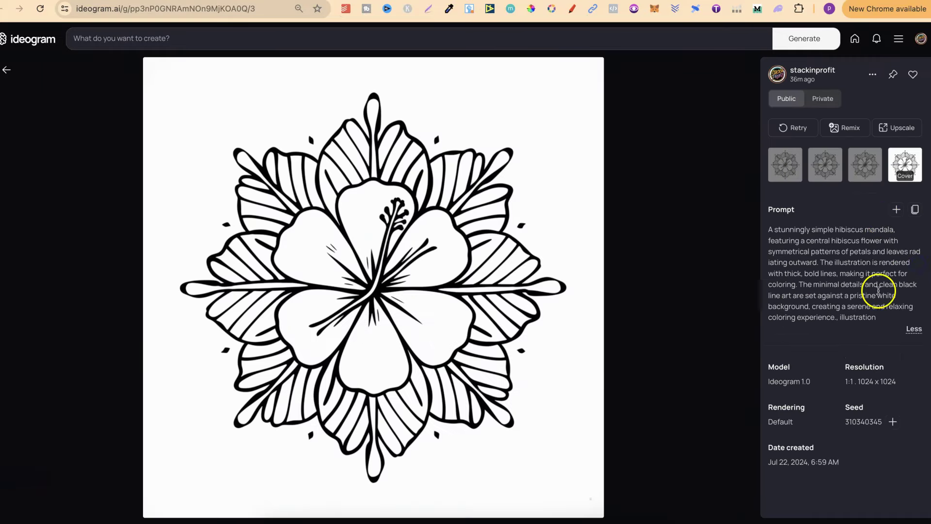
{"action": "left_click_drag", "start_coordinate": [878, 318], "coordinate": [760, 232]}
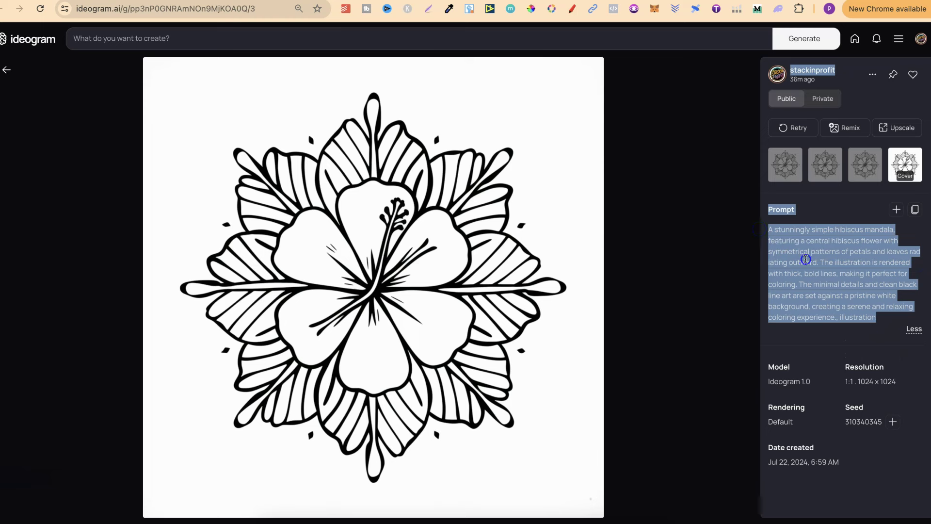
{"action": "left_click", "coordinate": [805, 260]}
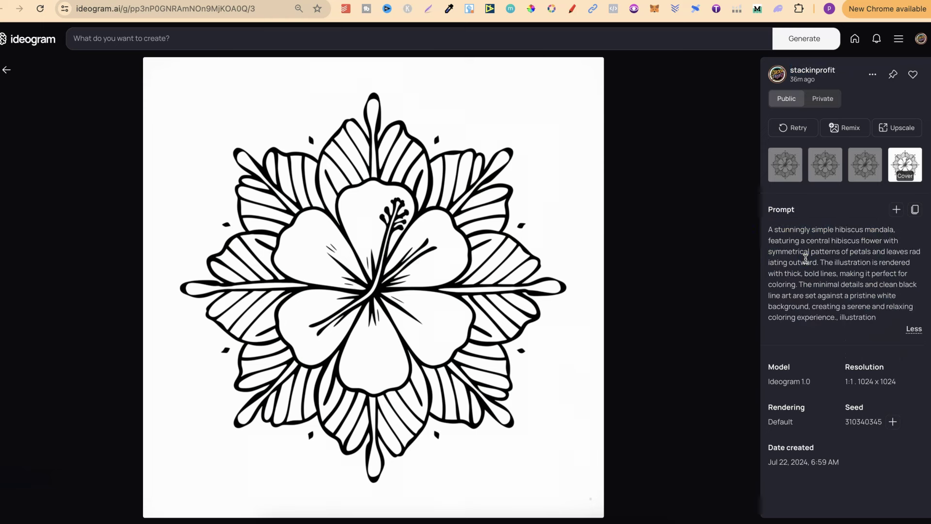
{"action": "left_click", "coordinate": [436, 260]}
Step: Generate four new pages from the ghost mandala's prompt and open the first result
{"action": "key", "text": "Escape"}
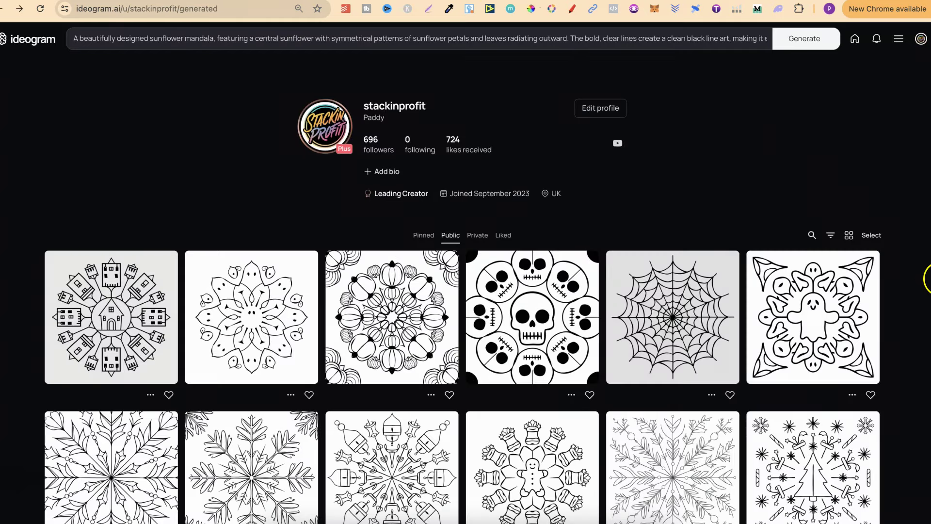
{"action": "scroll", "coordinate": [915, 309], "scroll_direction": "down", "scroll_amount": 3}
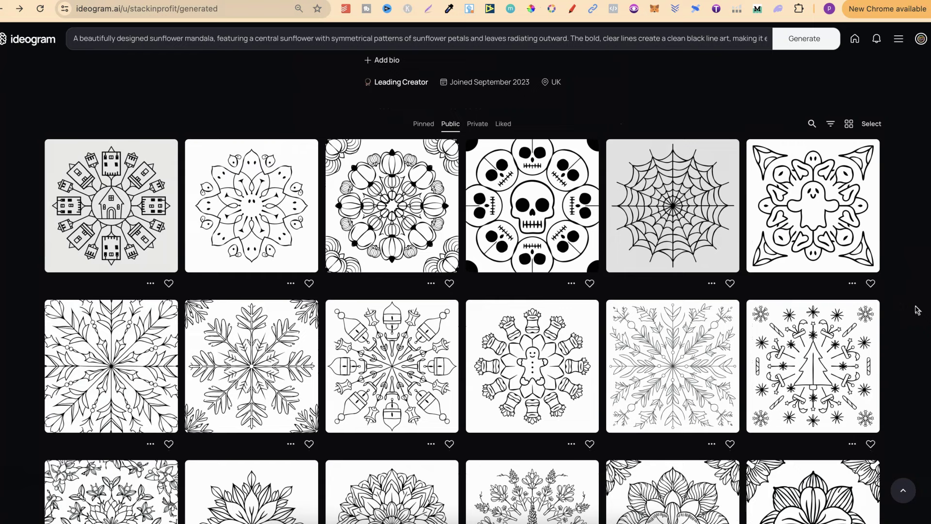
{"action": "left_click", "coordinate": [812, 202]}
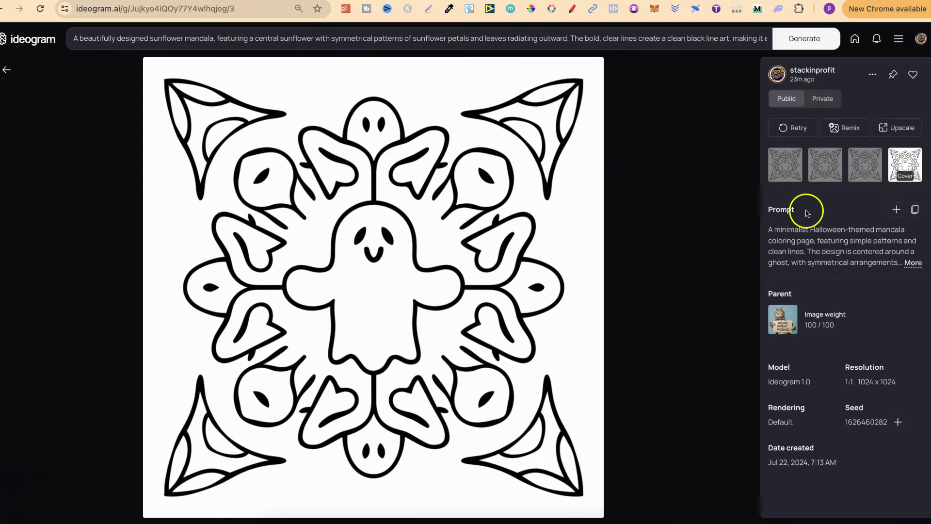
{"action": "left_click", "coordinate": [897, 210]}
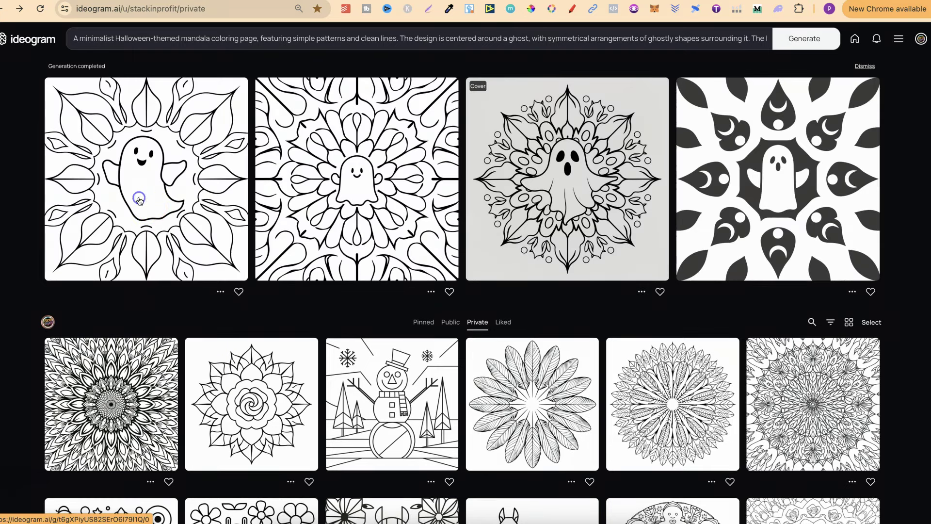
{"action": "left_click", "coordinate": [139, 198]}
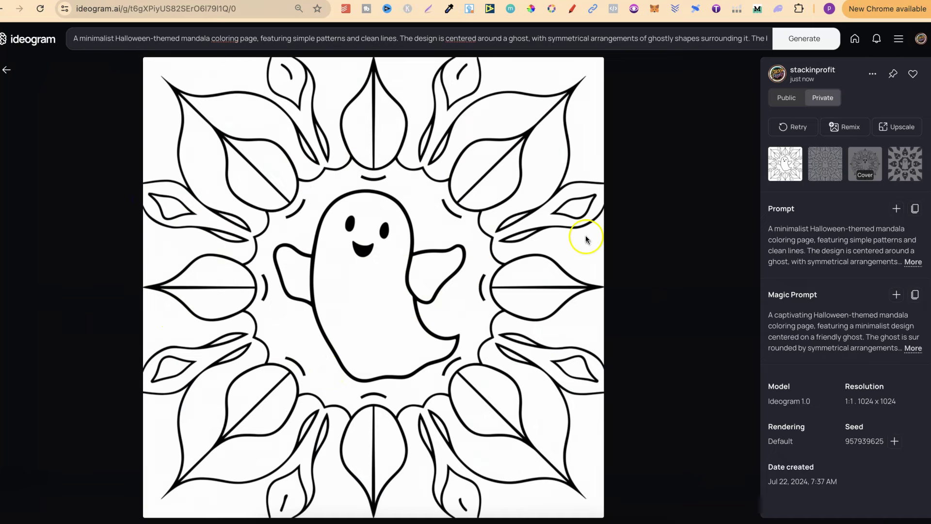
Step: Leave the single-image view and scroll the gallery down to the rose mandala rows
{"action": "key", "text": "Escape"}
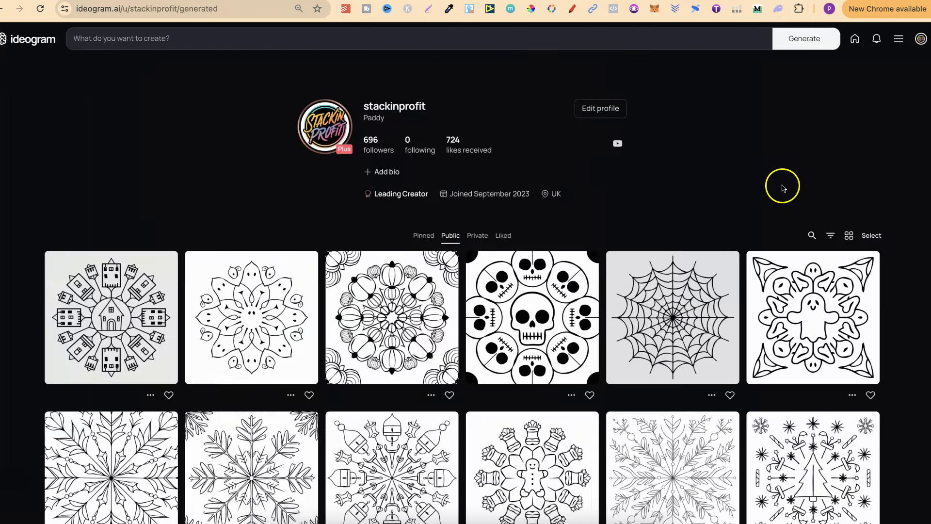
{"action": "scroll", "coordinate": [907, 351], "scroll_direction": "down", "scroll_amount": 5}
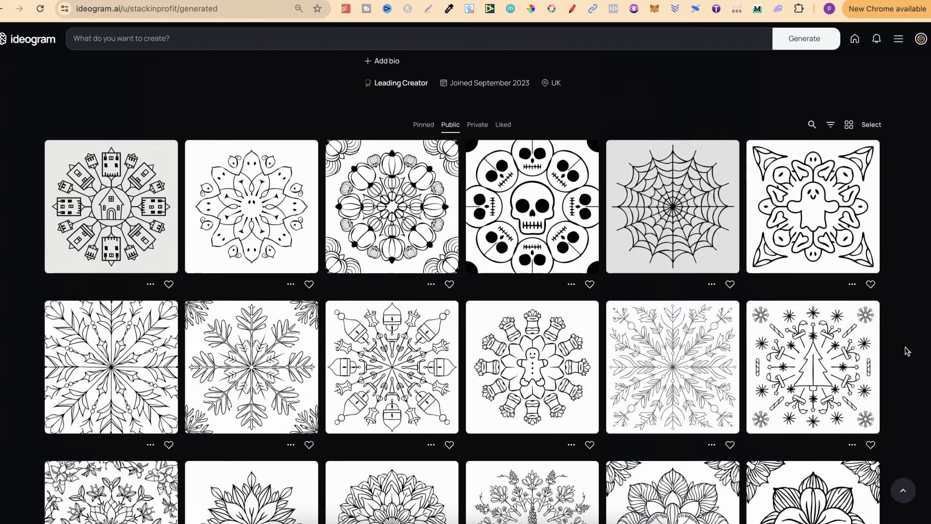
{"action": "scroll", "coordinate": [907, 351], "scroll_direction": "down", "scroll_amount": 7}
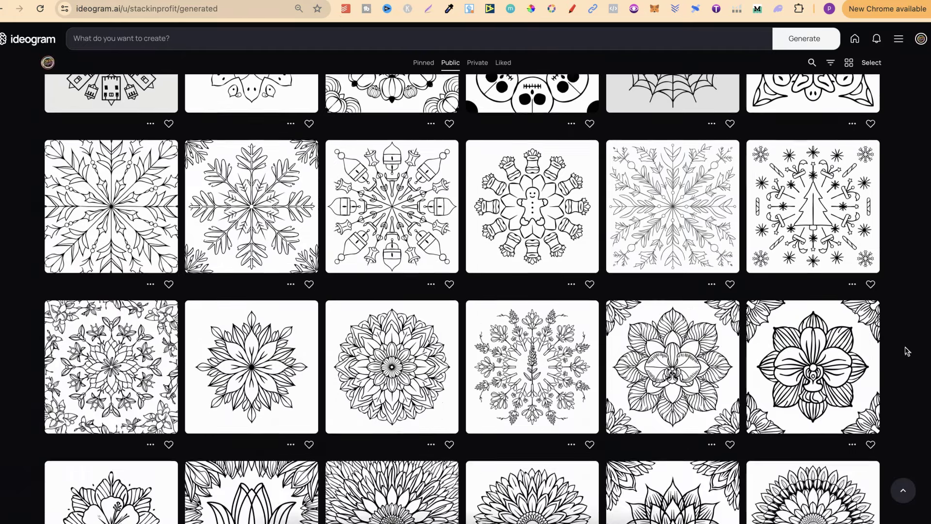
{"action": "scroll", "coordinate": [907, 351], "scroll_direction": "down", "scroll_amount": 2}
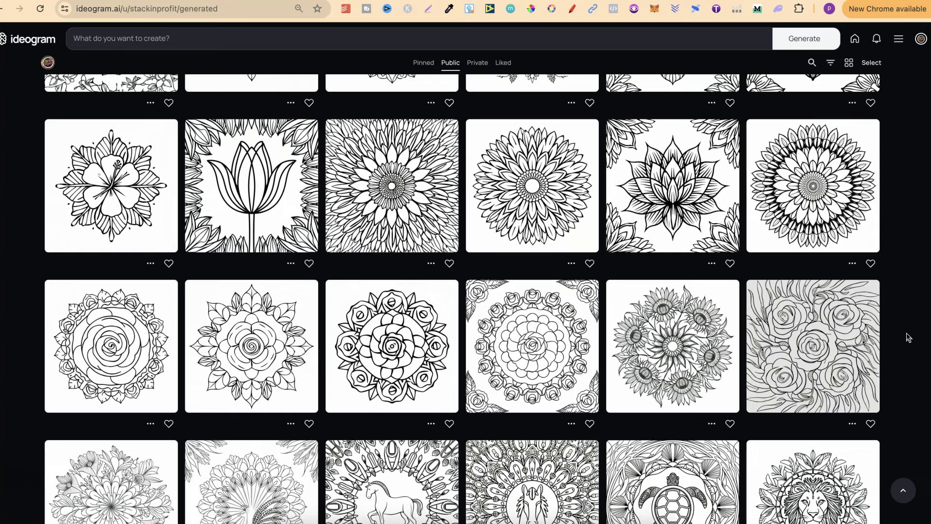
{"action": "scroll", "coordinate": [908, 337], "scroll_direction": "down", "scroll_amount": 2}
{"action": "scroll", "coordinate": [878, 302], "scroll_direction": "up", "scroll_amount": 1}
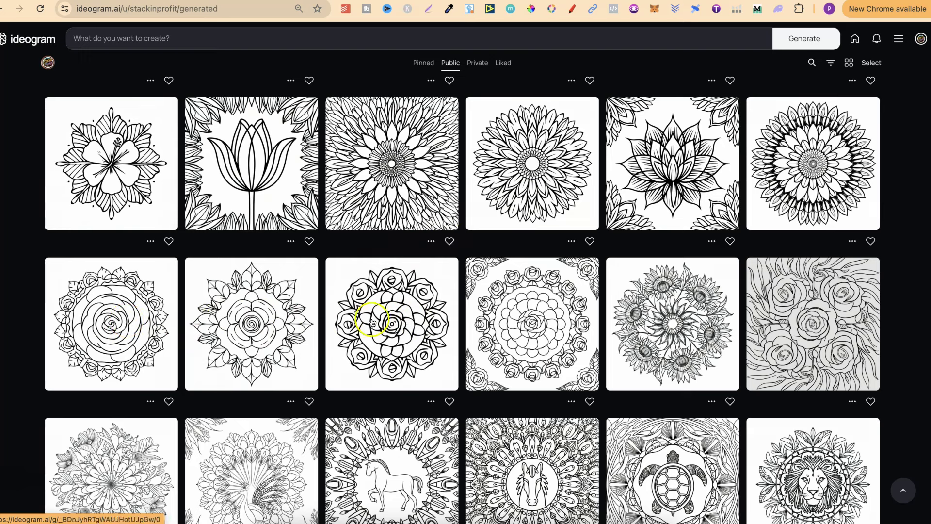
{"action": "left_click", "coordinate": [219, 315]}
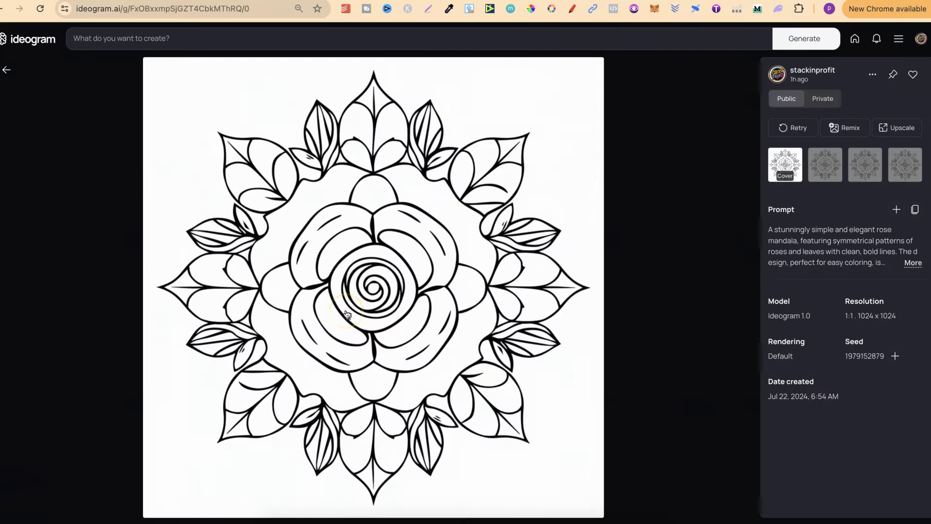
{"action": "left_click", "coordinate": [7, 69]}
{"action": "scroll", "coordinate": [924, 339], "scroll_direction": "down", "scroll_amount": 2}
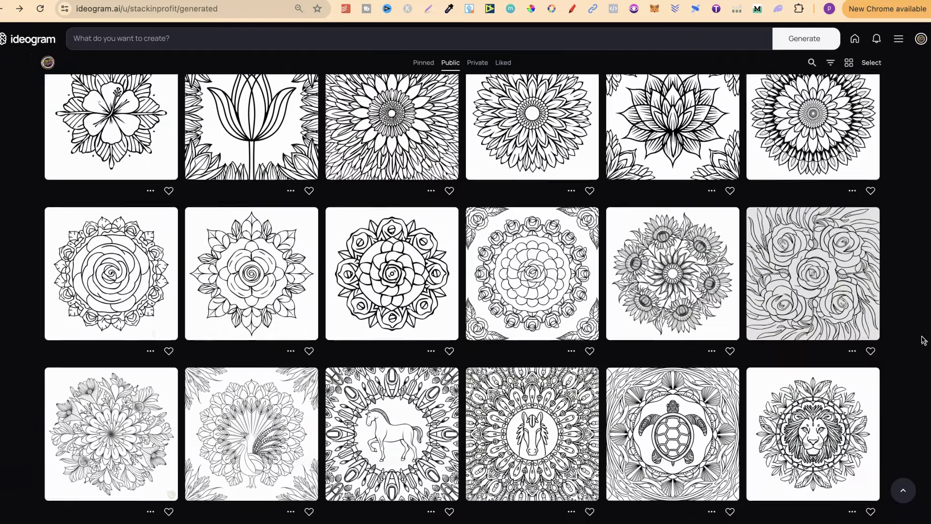
{"action": "scroll", "coordinate": [924, 339], "scroll_direction": "down", "scroll_amount": 4}
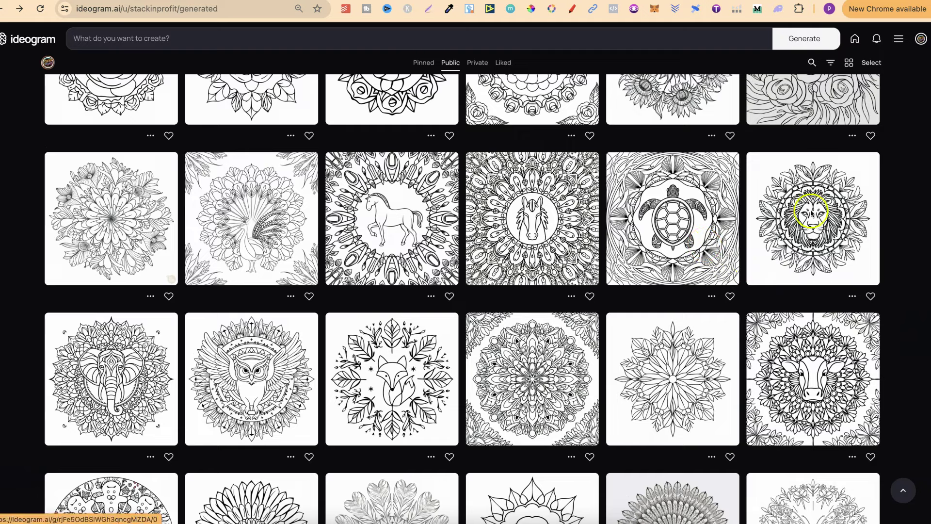
{"action": "left_click", "coordinate": [836, 216]}
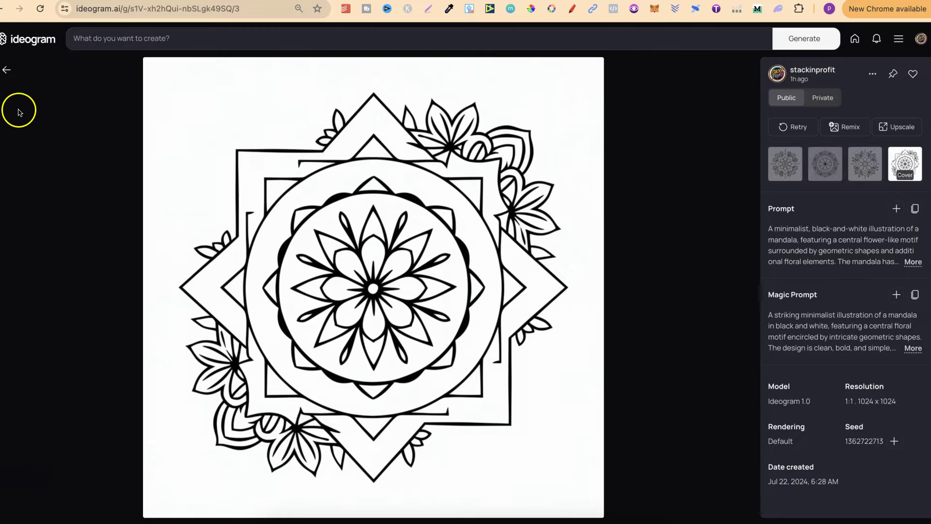
{"action": "left_click", "coordinate": [7, 70]}
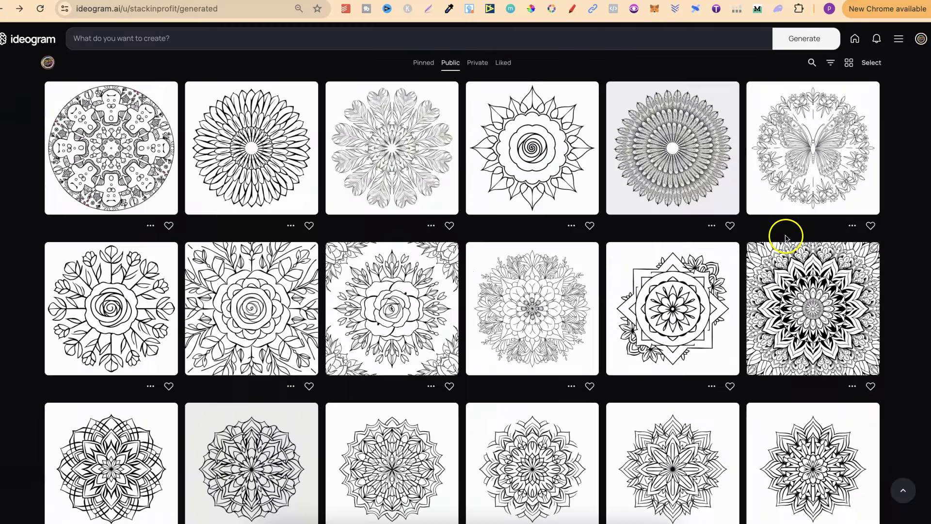
{"action": "scroll", "coordinate": [893, 306], "scroll_direction": "up", "scroll_amount": 8}
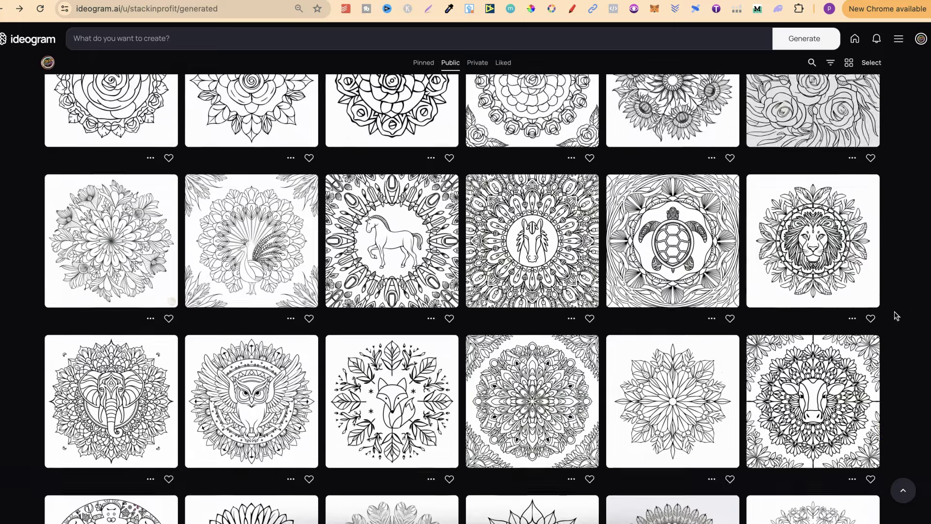
{"action": "scroll", "coordinate": [896, 316], "scroll_direction": "up", "scroll_amount": 20}
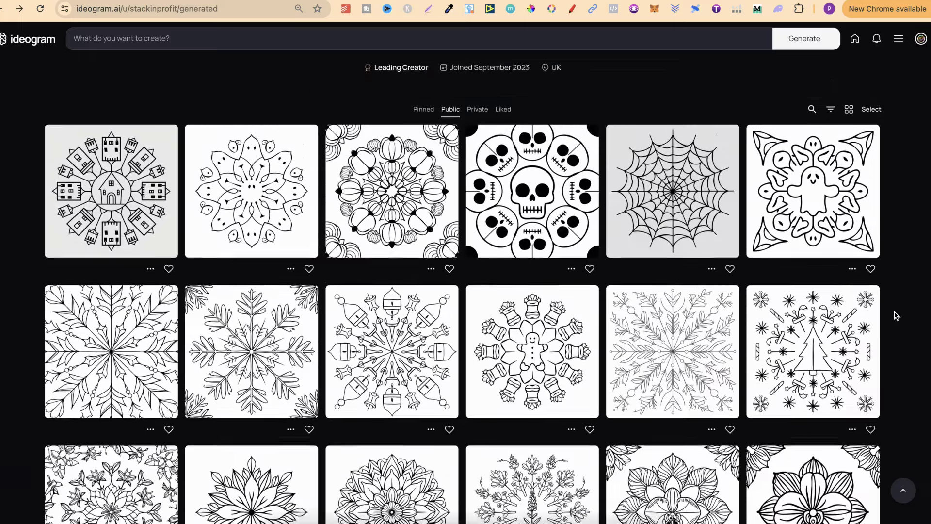
{"action": "scroll", "coordinate": [896, 316], "scroll_direction": "up", "scroll_amount": 3}
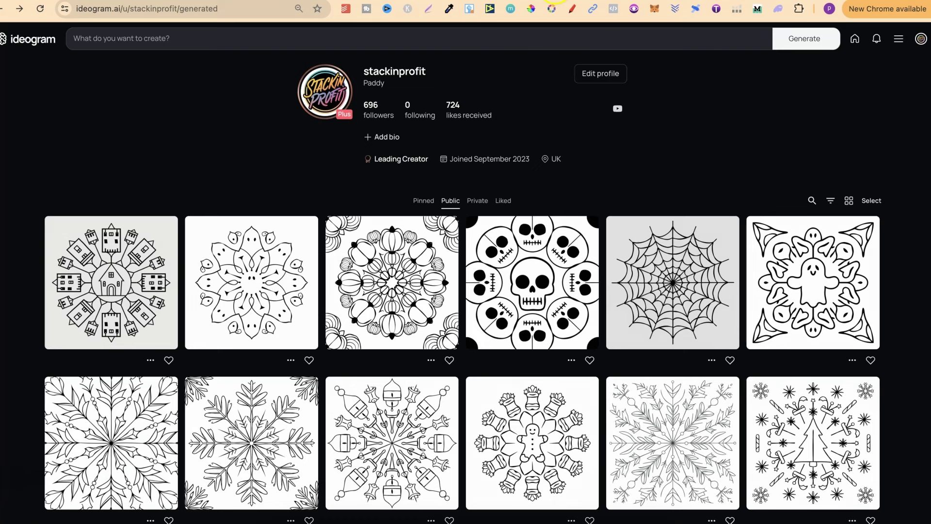
Step: Switch to the ChatGPT tab showing the V2: The UCPPG (Line Art) GPT
{"action": "left_click", "coordinate": [554, 1]}
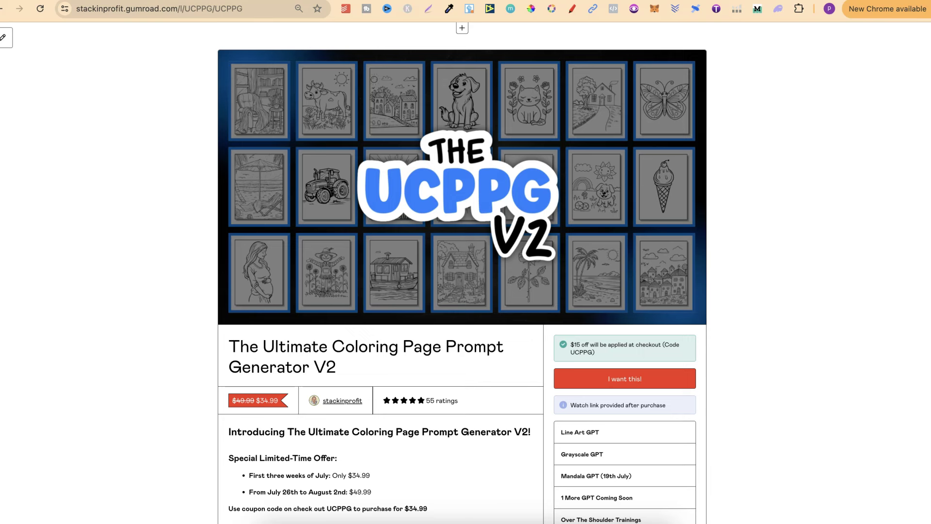
Step: Highlight the bundled Line Art, Grayscale and Mandala GPTs and the later $49.99 offer price
{"action": "scroll", "coordinate": [819, 333], "scroll_direction": "down", "scroll_amount": 3}
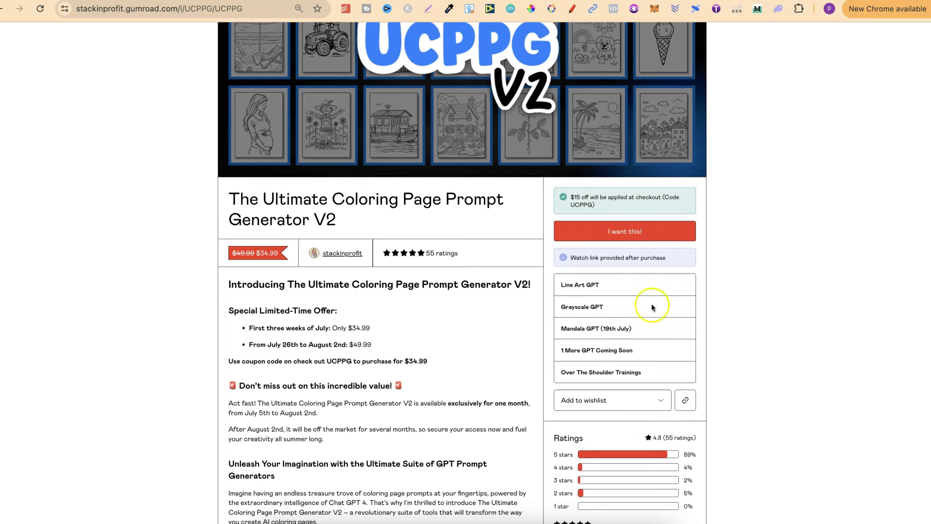
{"action": "left_click_drag", "start_coordinate": [559, 284], "coordinate": [619, 285]}
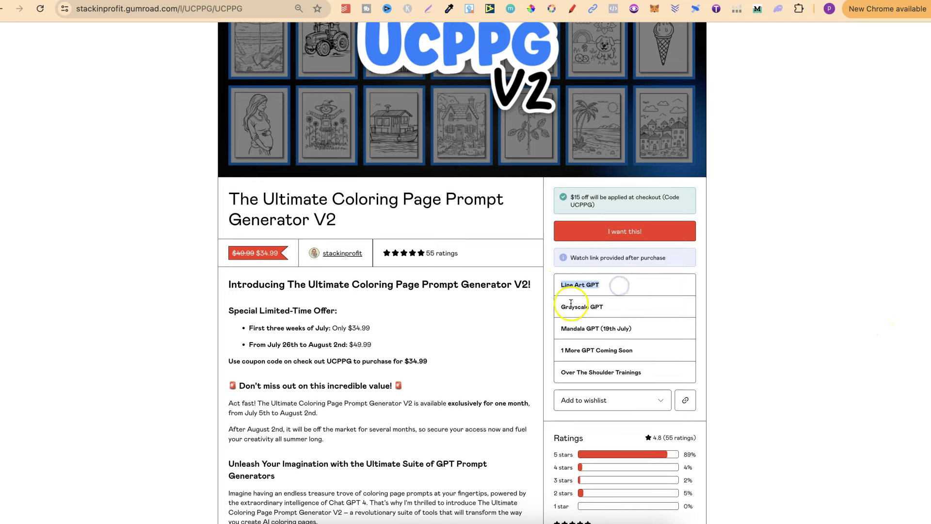
{"action": "left_click_drag", "start_coordinate": [558, 306], "coordinate": [613, 306]}
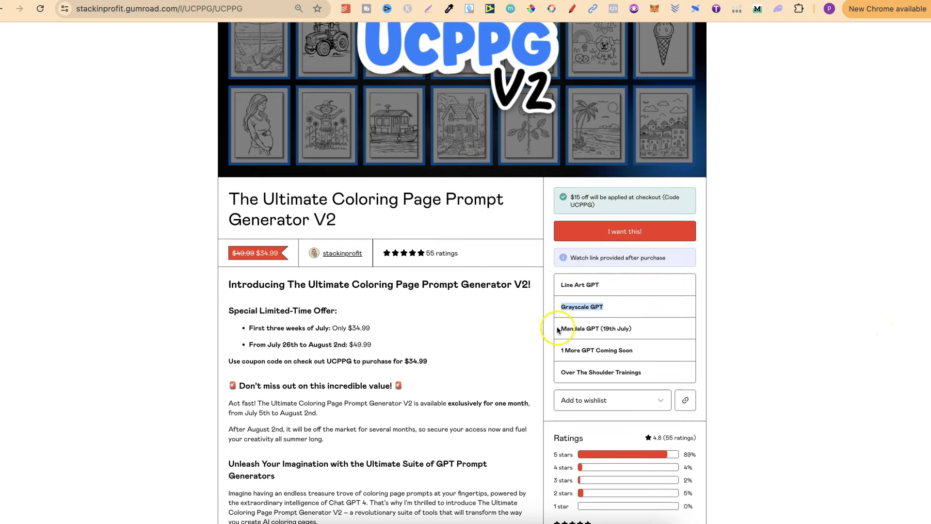
{"action": "left_click_drag", "start_coordinate": [558, 330], "coordinate": [634, 328]}
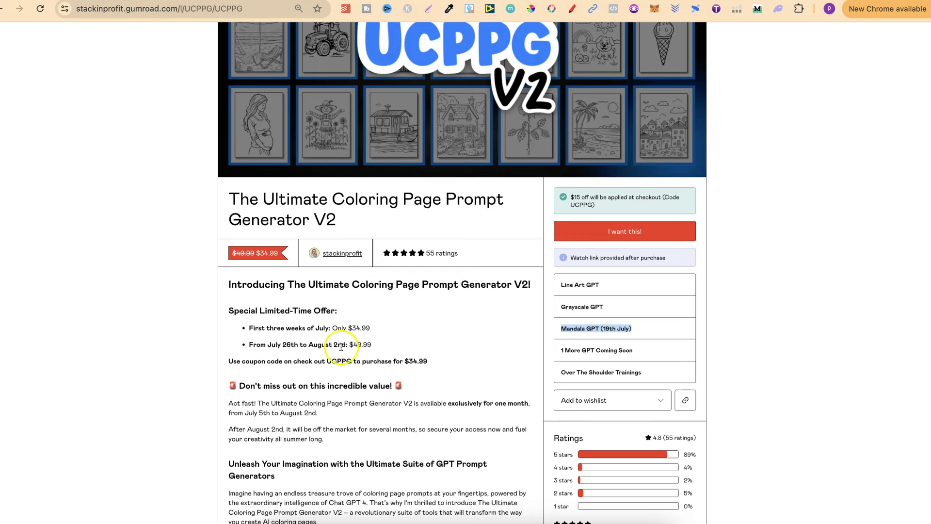
{"action": "left_click_drag", "start_coordinate": [282, 347], "coordinate": [374, 348]}
{"action": "left_click", "coordinate": [372, 329]}
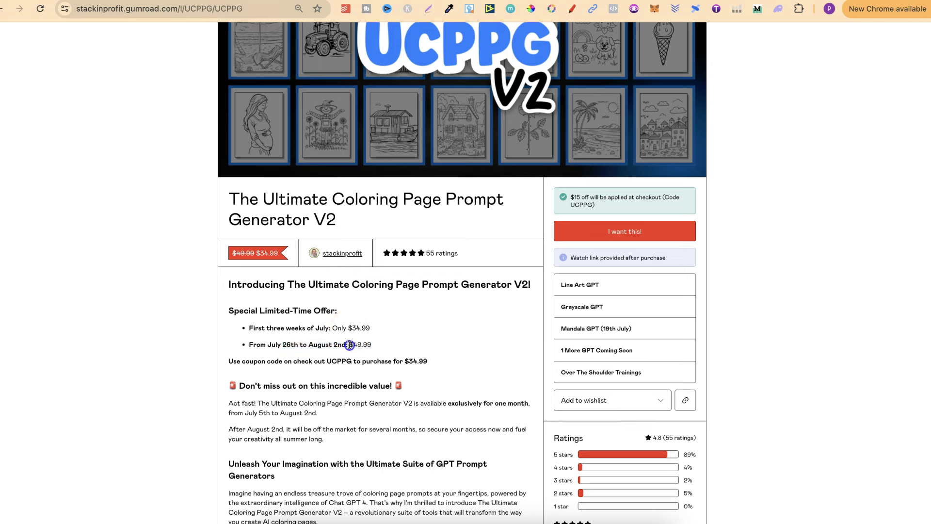
{"action": "left_click_drag", "start_coordinate": [348, 345], "coordinate": [372, 347]}
{"action": "scroll", "coordinate": [547, 238], "scroll_direction": "up", "scroll_amount": 3}
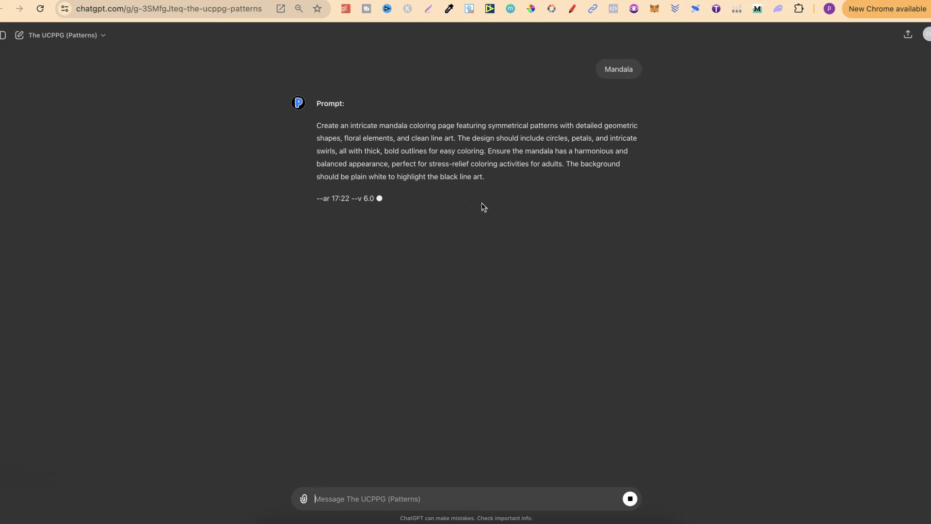
Step: Start a new chat with The UCPPG (Patterns) GPT
{"action": "key", "text": "super+shift+o"}
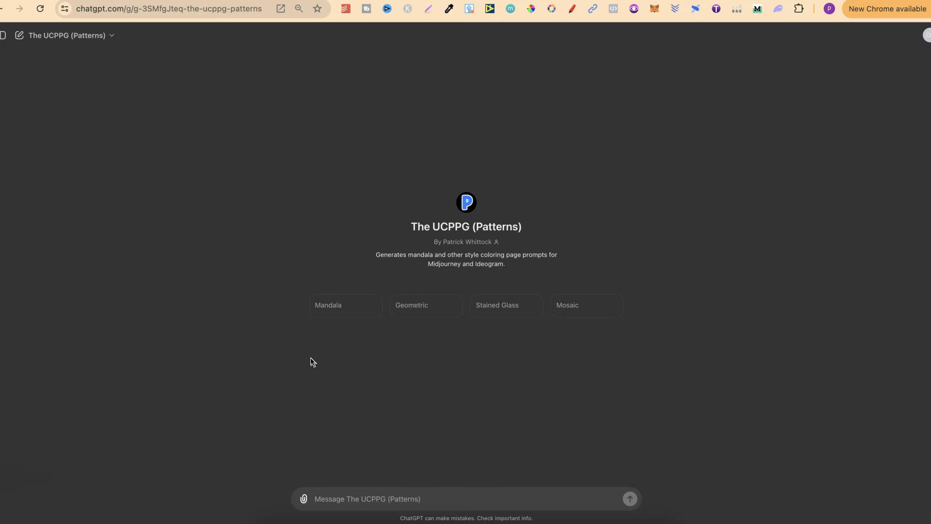
Step: Ask the Patterns GPT for a 'single rose simple mandala' and copy the returned prompt
{"action": "left_click", "coordinate": [370, 500]}
{"action": "type", "text": "single rose simple mandala"}
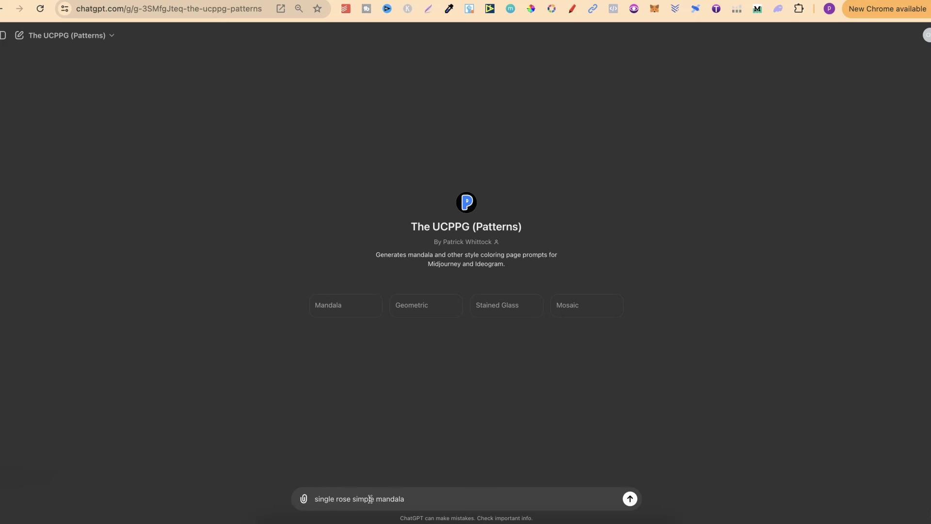
{"action": "key", "text": "Return"}
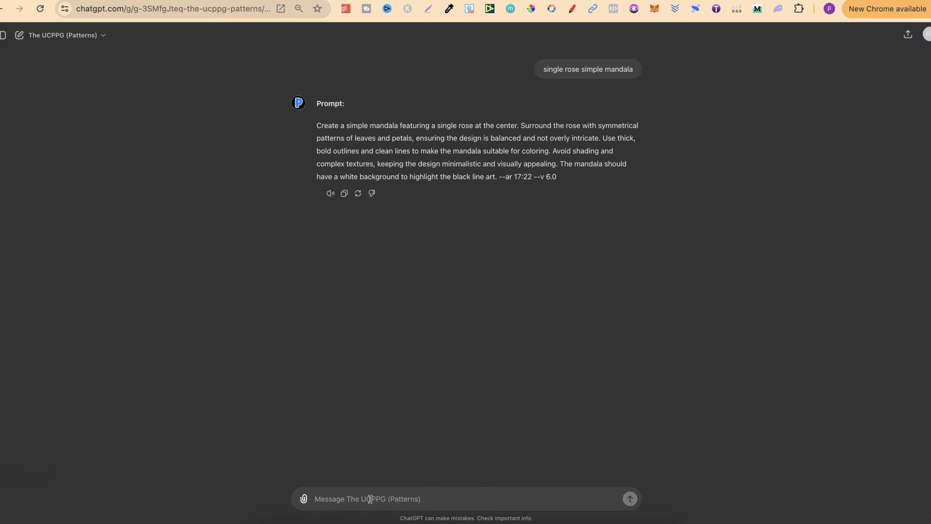
{"action": "triple_click", "coordinate": [470, 143]}
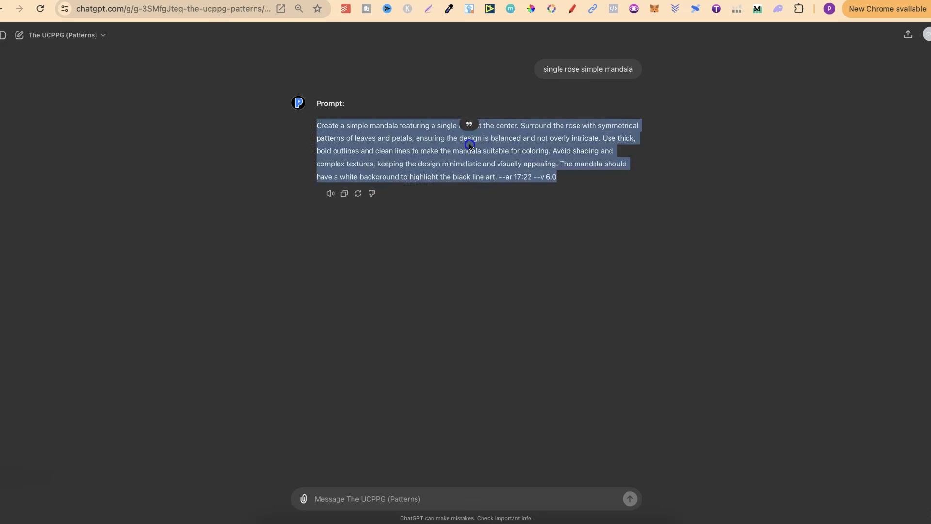
{"action": "right_click", "coordinate": [470, 144]}
{"action": "left_click", "coordinate": [500, 167]}
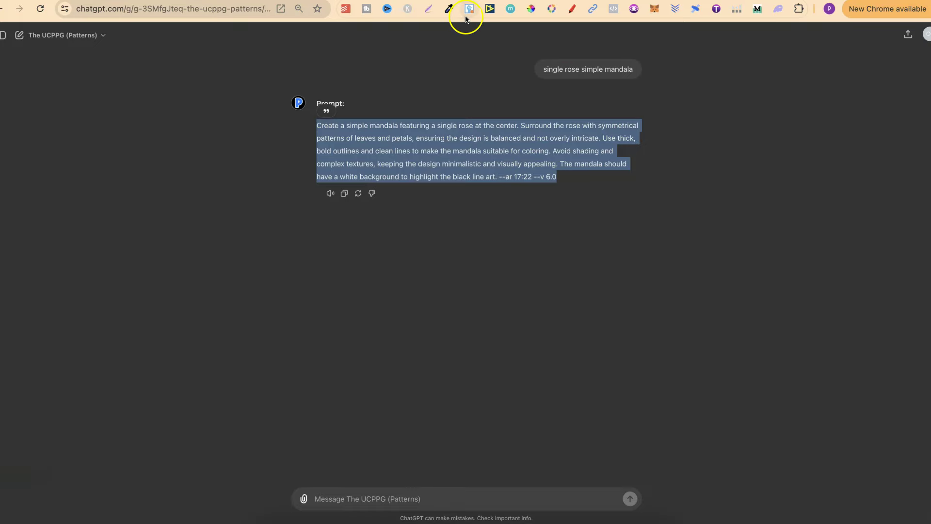
Step: Paste the rose mandala prompt into Ideogram and delete the trailing --ar 17:22 --v 6.0 flags
{"action": "left_click", "coordinate": [412, 1]}
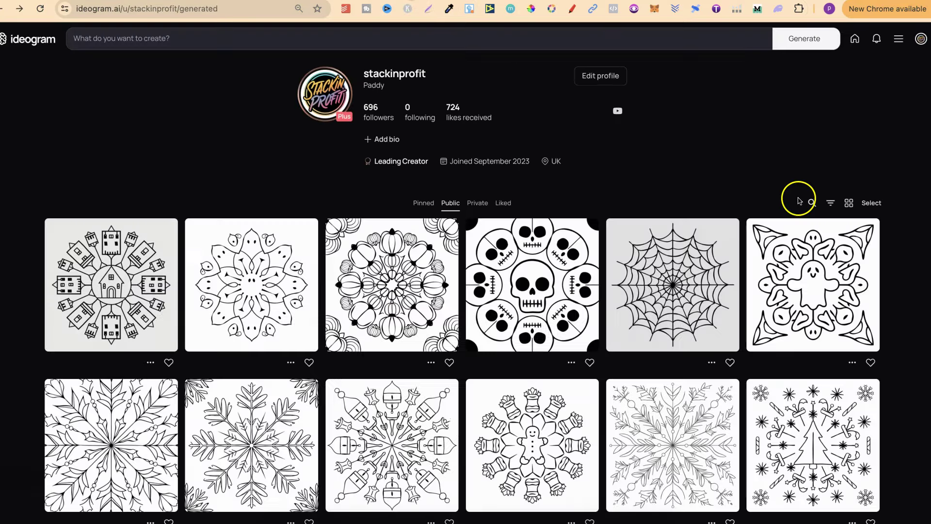
{"action": "left_click", "coordinate": [221, 40]}
{"action": "key", "text": "super+v"}
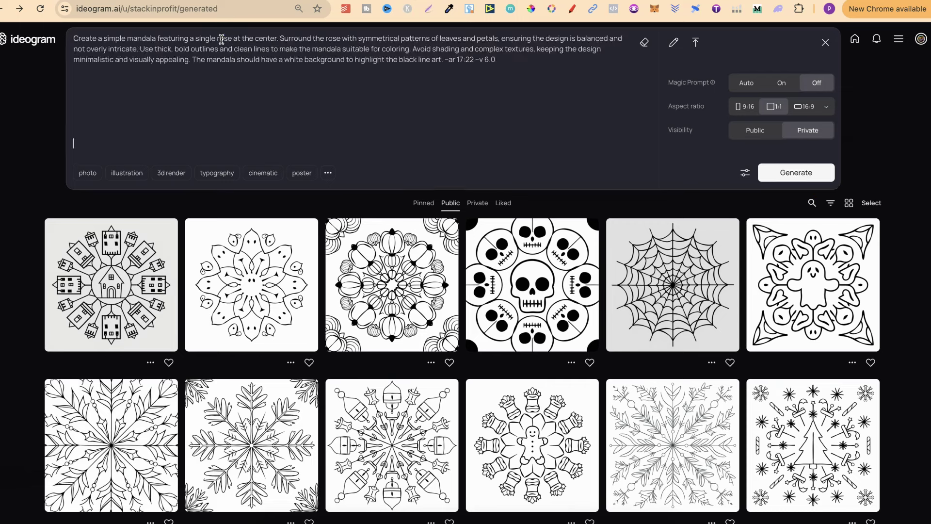
{"action": "left_click_drag", "start_coordinate": [443, 60], "coordinate": [500, 60]}
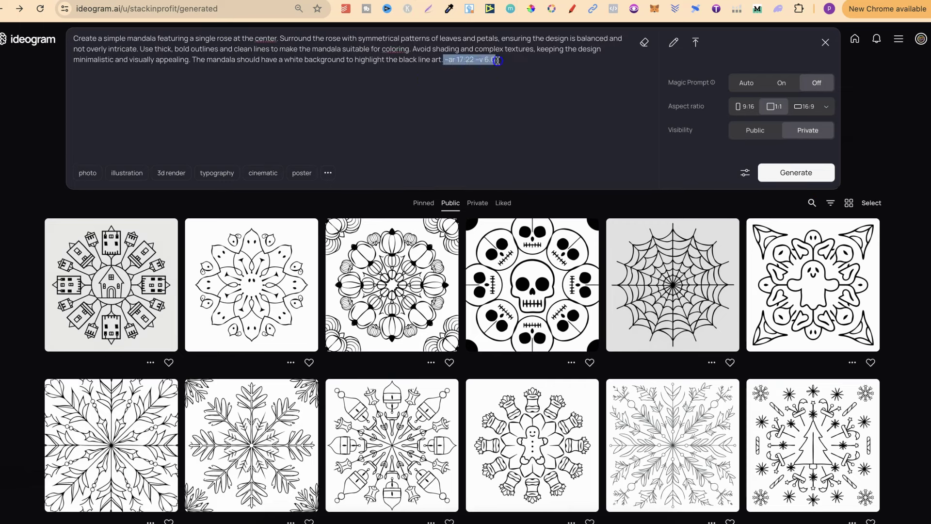
{"action": "key", "text": "BackSpace"}
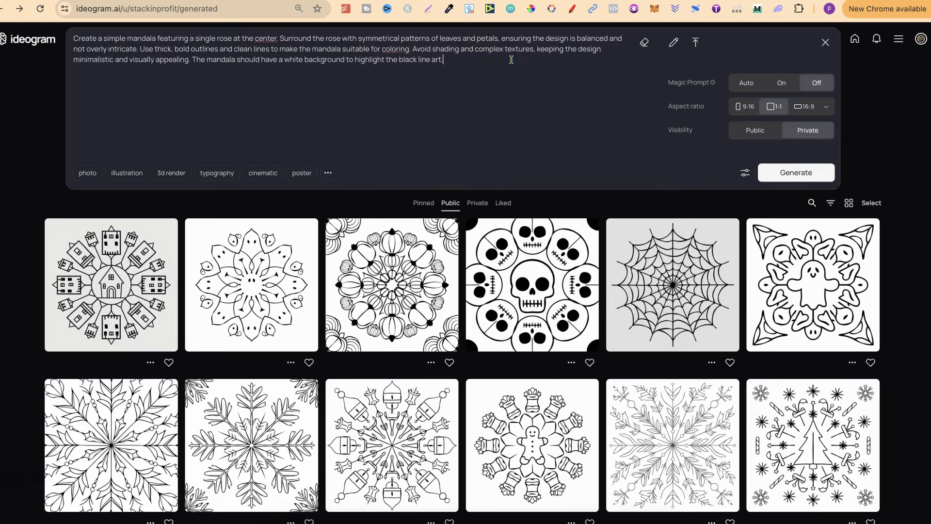
Step: Apply the illustration style, turn Magic Prompt on, set visibility to Public, and generate
{"action": "left_click", "coordinate": [122, 173]}
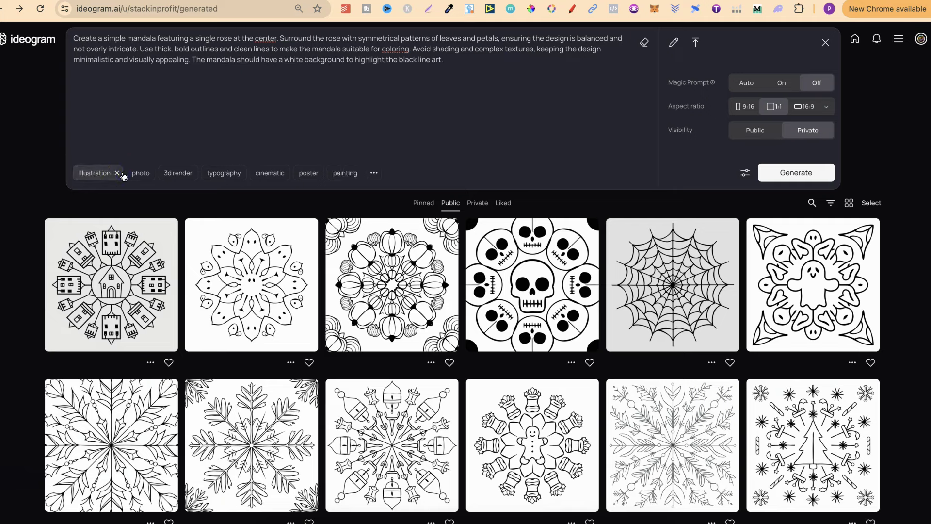
{"action": "left_click", "coordinate": [781, 83]}
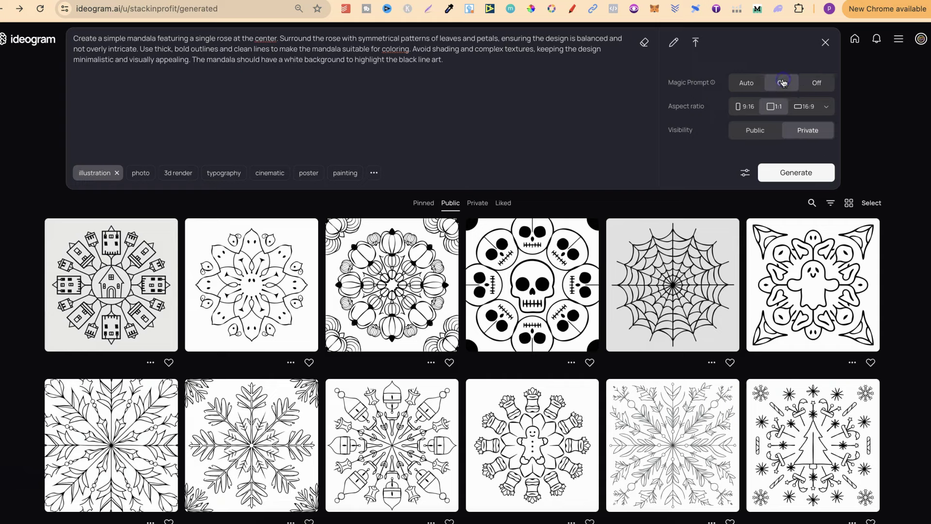
{"action": "left_click", "coordinate": [755, 138]}
{"action": "left_click", "coordinate": [786, 174]}
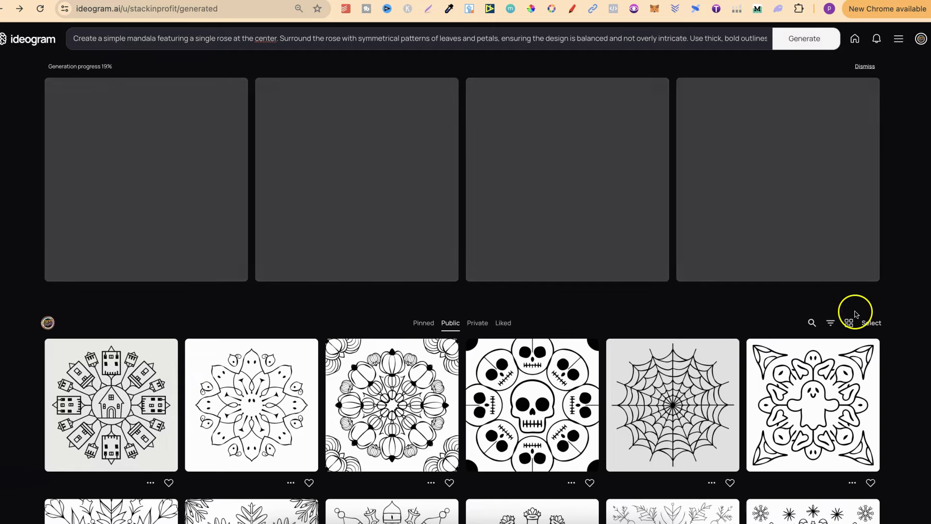
Step: Scroll the gallery and back to the top to view the four finished rose mandalas
{"action": "scroll", "coordinate": [900, 371], "scroll_direction": "down", "scroll_amount": 10}
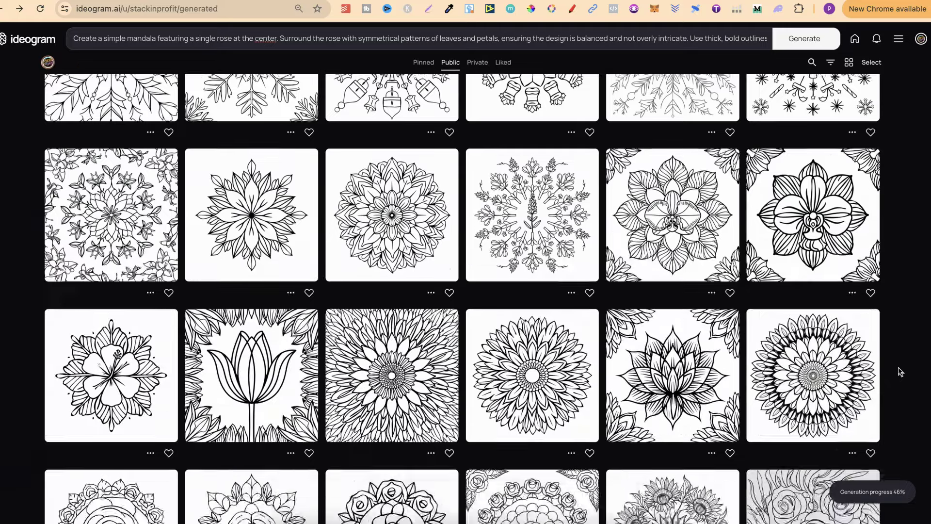
{"action": "scroll", "coordinate": [900, 371], "scroll_direction": "down", "scroll_amount": 12}
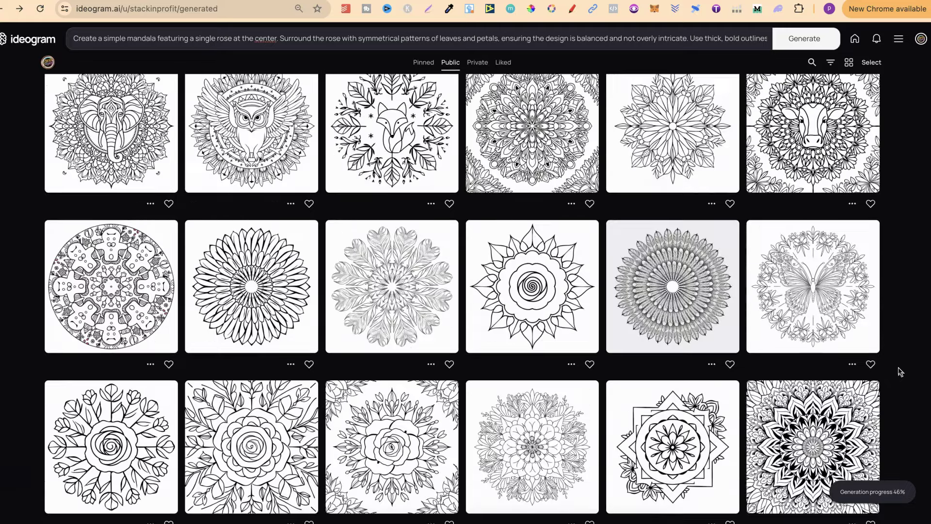
{"action": "scroll", "coordinate": [899, 371], "scroll_direction": "up", "scroll_amount": 20}
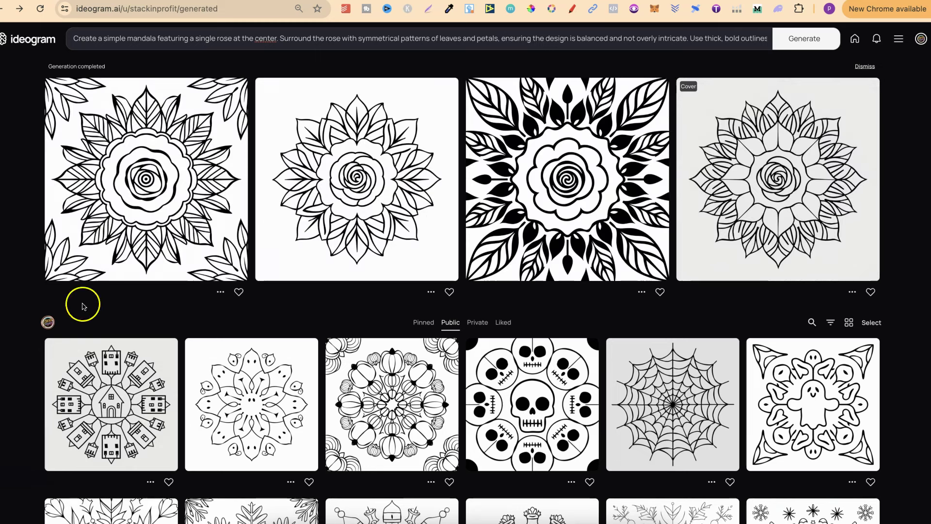
Step: Open the first generated rose mandala and compare it with the ChatGPT prompt
{"action": "left_click", "coordinate": [150, 196]}
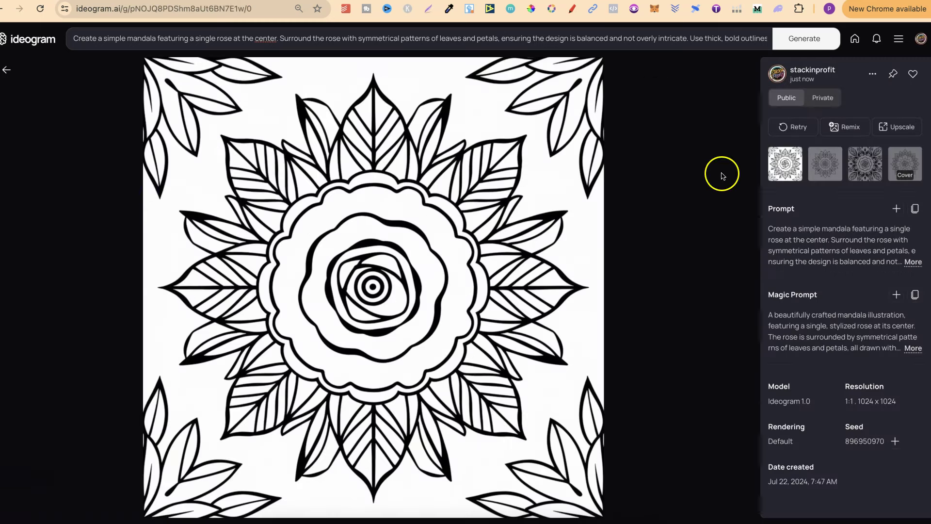
{"action": "left_click", "coordinate": [794, 167]}
{"action": "key", "text": "ctrl+Tab"}
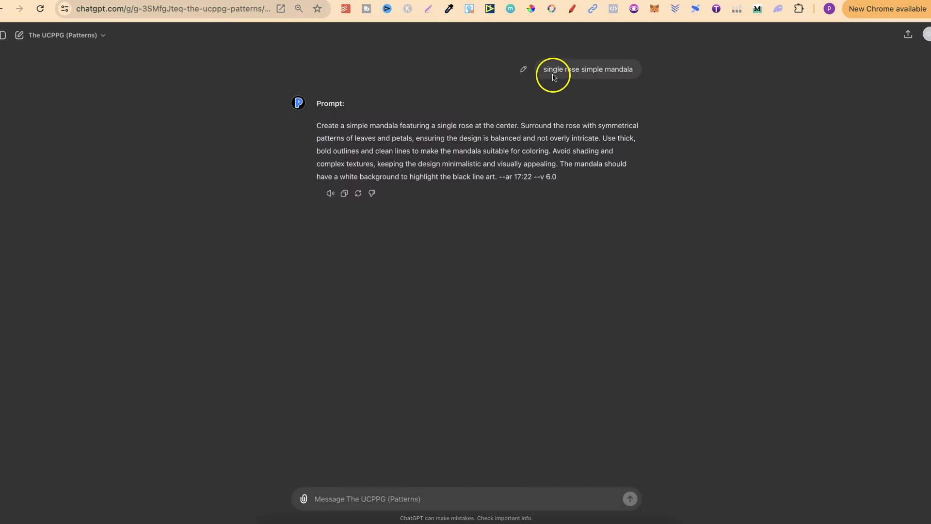
{"action": "left_click", "coordinate": [418, 1]}
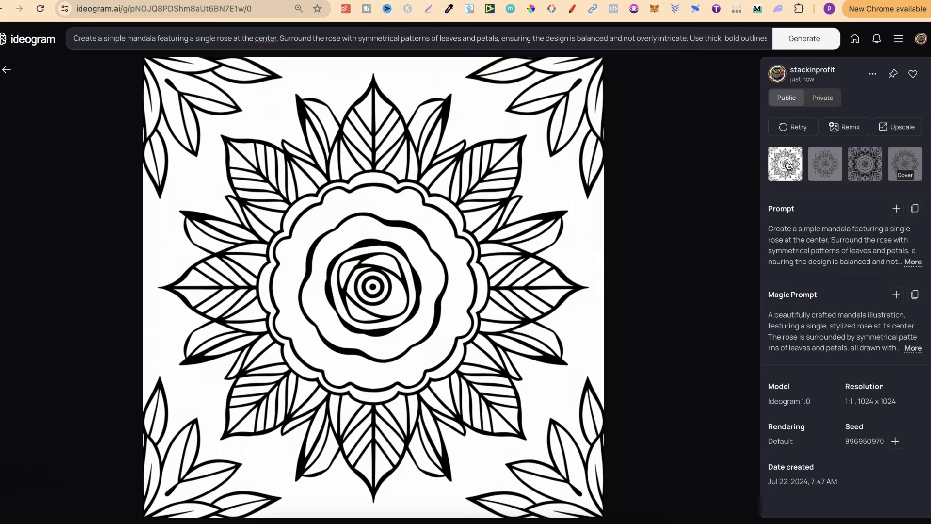
Step: Cycle through all four rose mandala variants, ending on the earlier Halloween ghost mandala
{"action": "key", "text": "Right"}
{"action": "key", "text": "Right"}
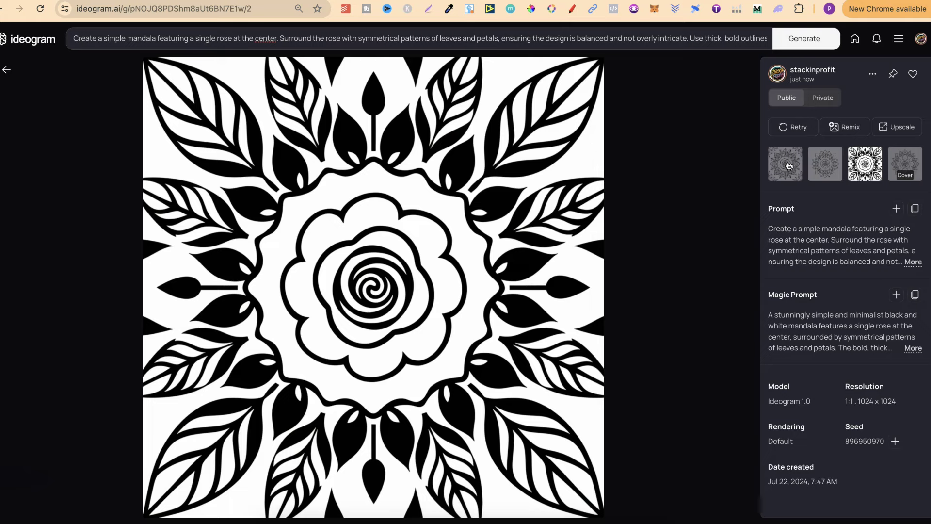
{"action": "key", "text": "Right"}
{"action": "left_click", "coordinate": [788, 166]}
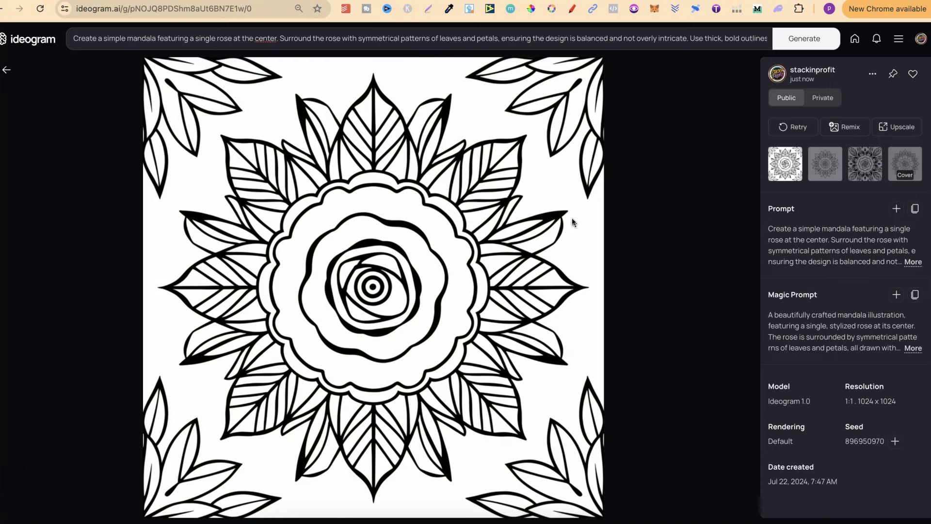
{"action": "key", "text": "super+bracketleft"}
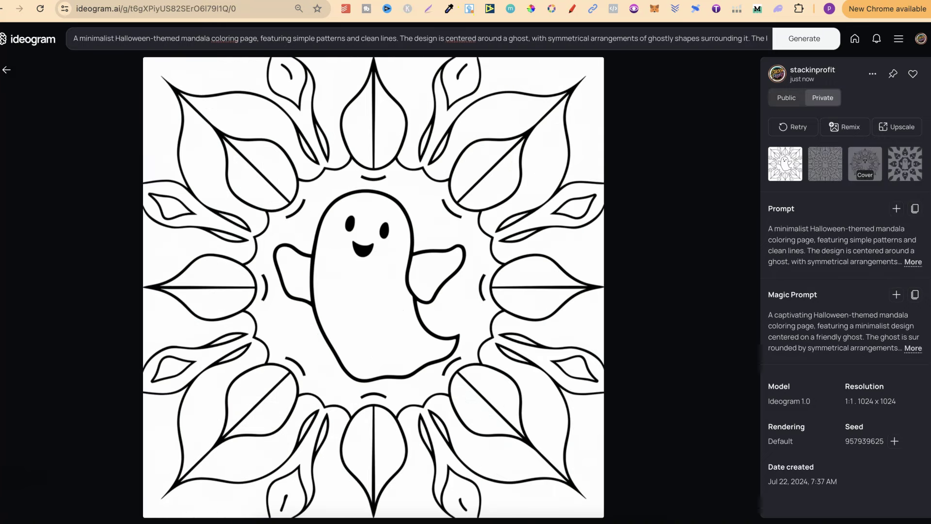
Step: Return to the profile gallery and scroll through the generated coloring pages
{"action": "left_click", "coordinate": [6, 70]}
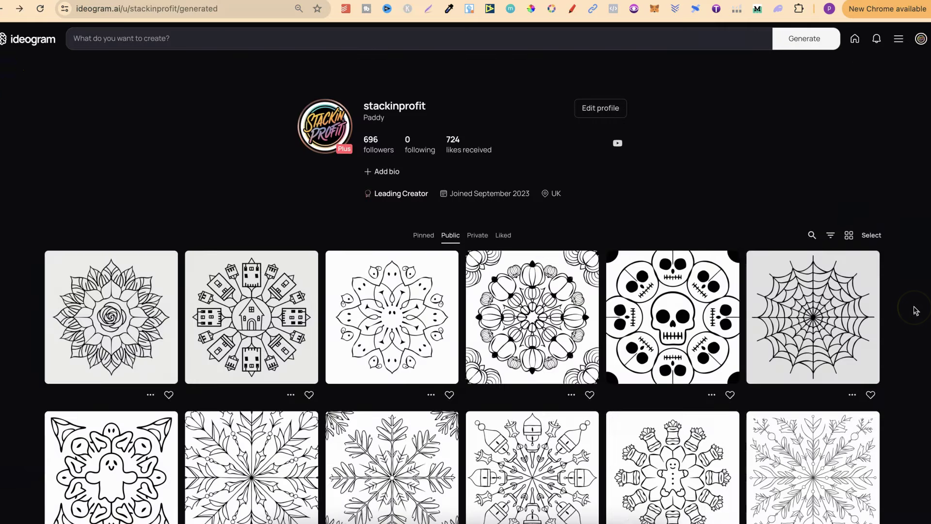
{"action": "scroll", "coordinate": [915, 310], "scroll_direction": "up", "scroll_amount": 2}
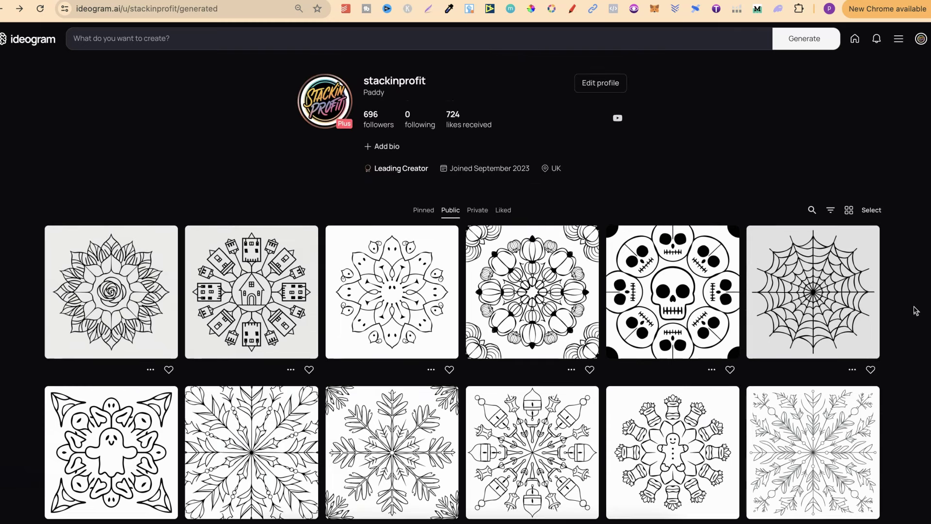
{"action": "scroll", "coordinate": [916, 311], "scroll_direction": "down", "scroll_amount": 10}
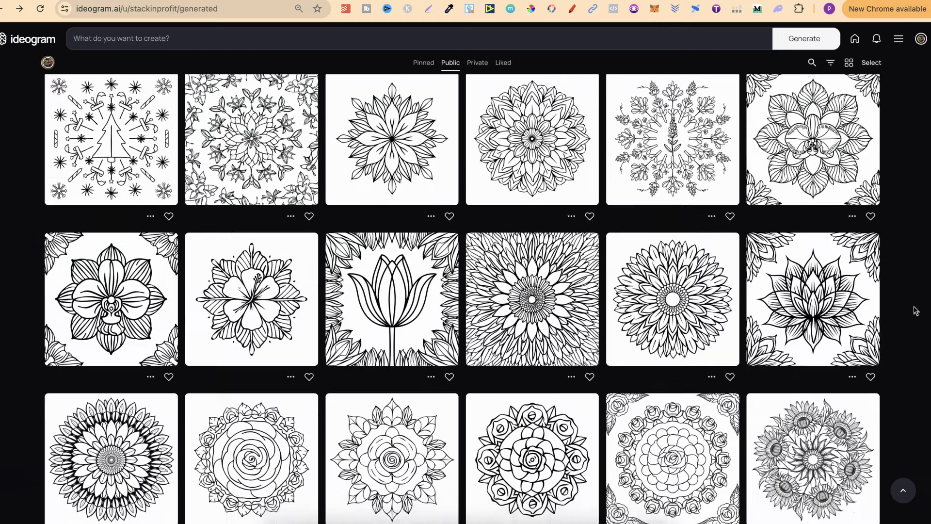
{"action": "scroll", "coordinate": [915, 310], "scroll_direction": "down", "scroll_amount": 2}
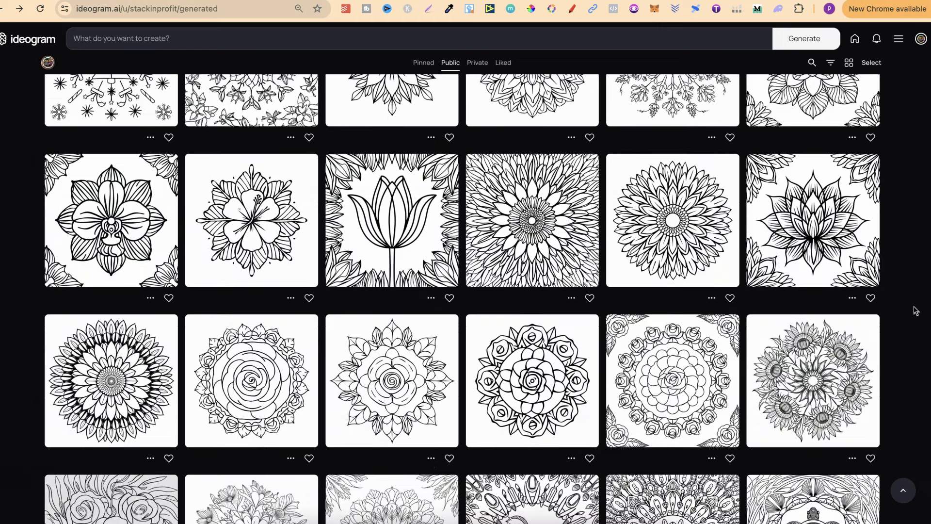
{"action": "scroll", "coordinate": [915, 311], "scroll_direction": "down", "scroll_amount": 12}
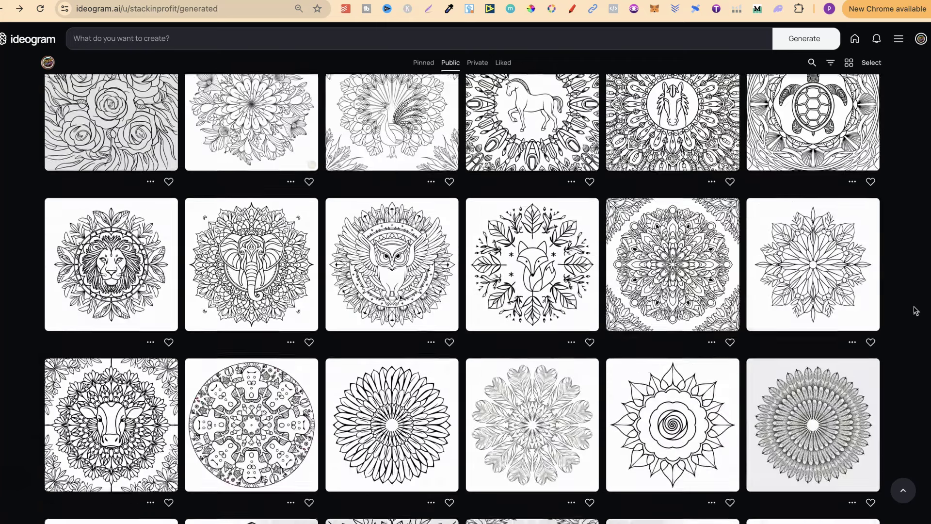
{"action": "scroll", "coordinate": [911, 309], "scroll_direction": "up", "scroll_amount": 9}
{"action": "scroll", "coordinate": [911, 309], "scroll_direction": "down", "scroll_amount": 7}
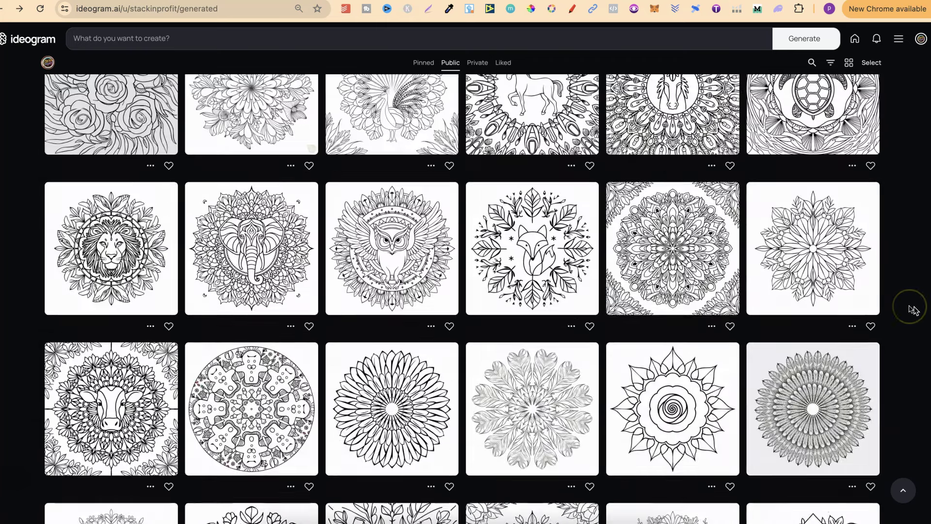
{"action": "scroll", "coordinate": [915, 309], "scroll_direction": "down", "scroll_amount": 12}
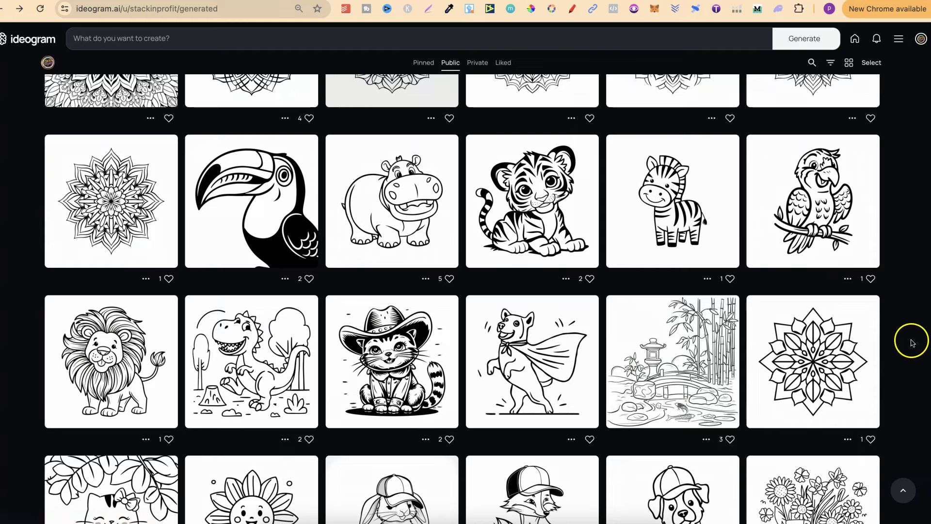
{"action": "scroll", "coordinate": [909, 338], "scroll_direction": "down", "scroll_amount": 3}
{"action": "scroll", "coordinate": [912, 342], "scroll_direction": "down", "scroll_amount": 10}
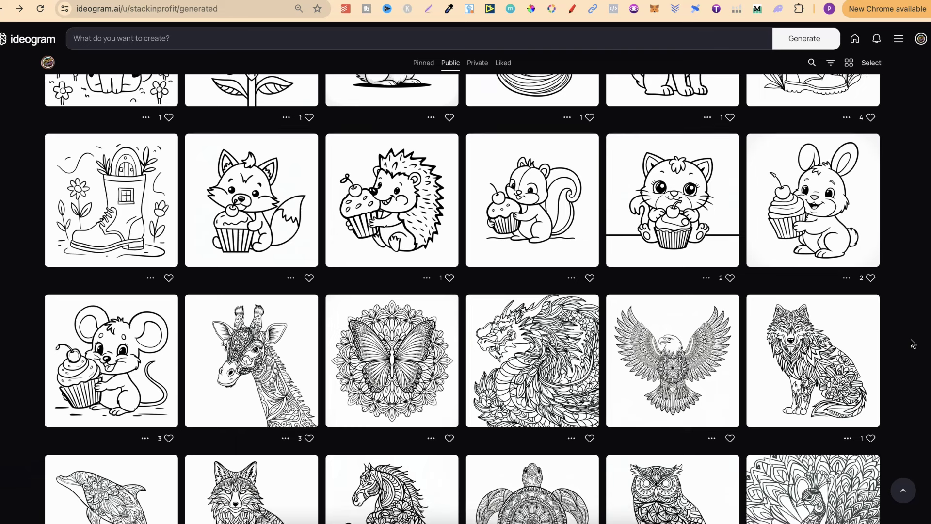
Step: Browse further down the gallery of Halloween and rose mandala designs
{"action": "left_click", "coordinate": [513, 246]}
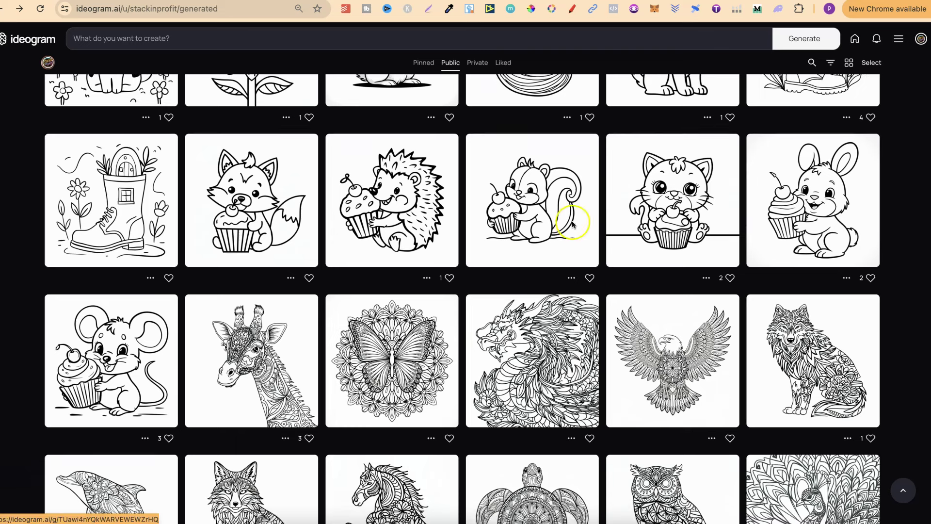
{"action": "scroll", "coordinate": [927, 386], "scroll_direction": "down", "scroll_amount": 1}
{"action": "scroll", "coordinate": [928, 388], "scroll_direction": "down", "scroll_amount": 4}
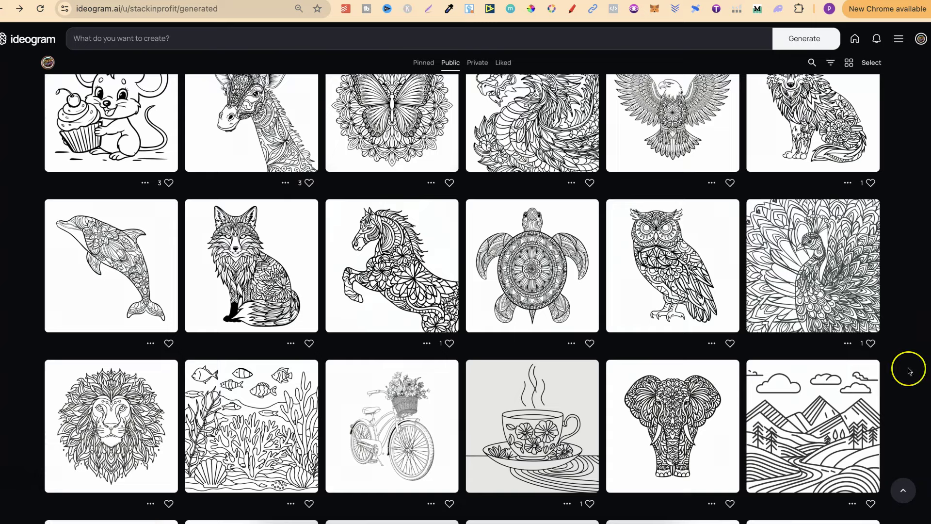
{"action": "scroll", "coordinate": [907, 371], "scroll_direction": "down", "scroll_amount": 8}
{"action": "scroll", "coordinate": [911, 371], "scroll_direction": "down", "scroll_amount": 9}
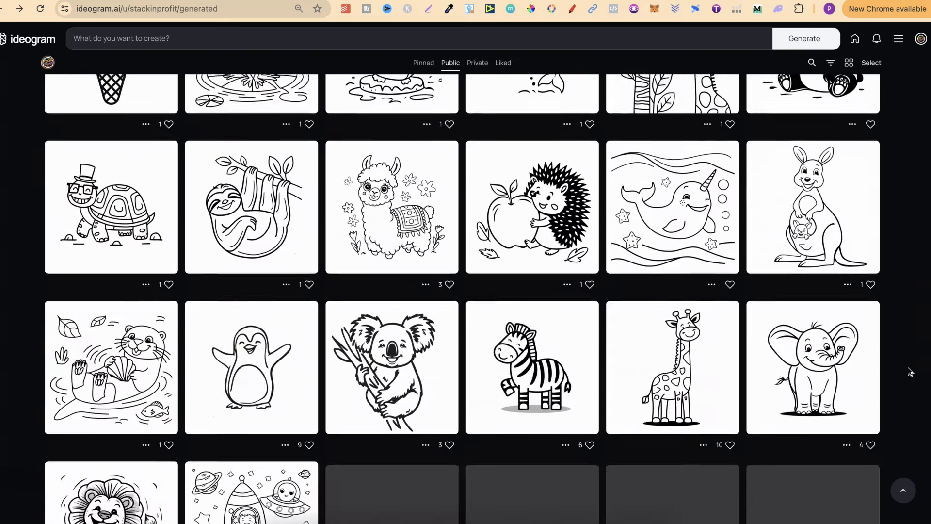
{"action": "scroll", "coordinate": [910, 372], "scroll_direction": "down", "scroll_amount": 20}
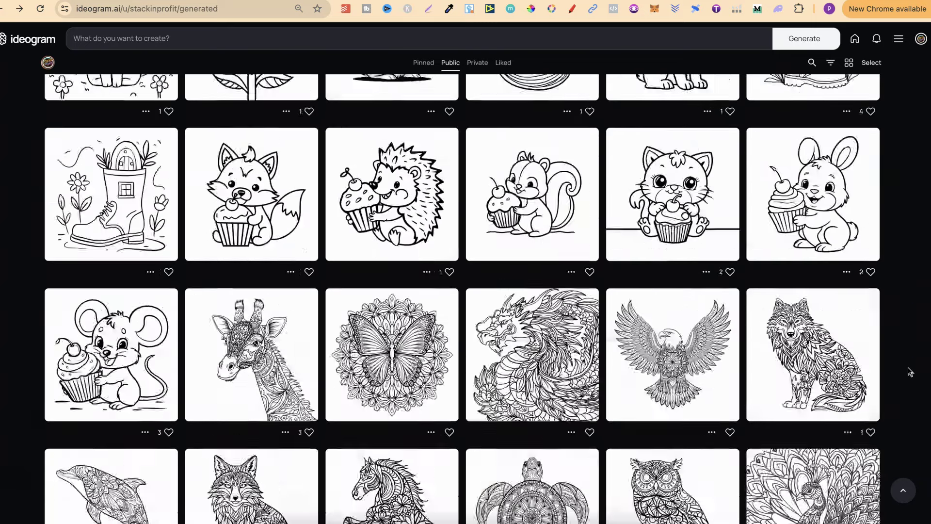
{"action": "scroll", "coordinate": [910, 371], "scroll_direction": "up", "scroll_amount": 8}
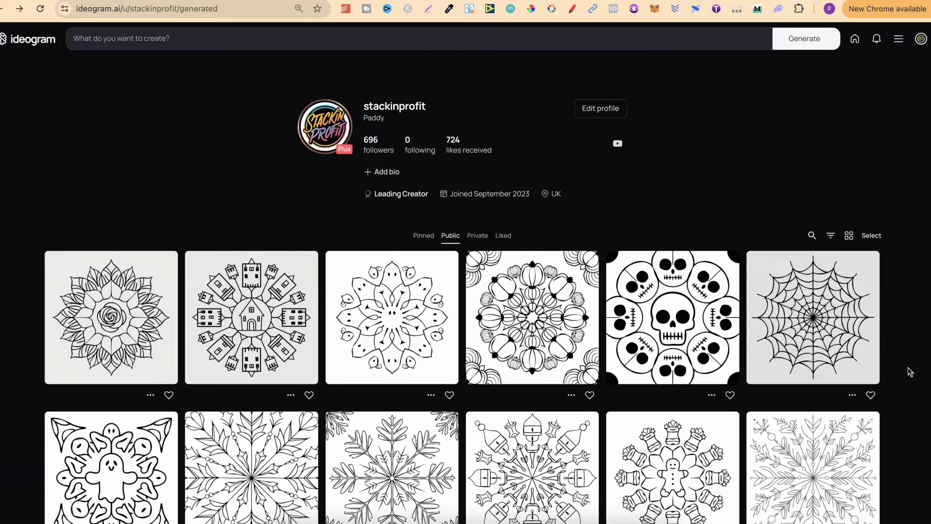